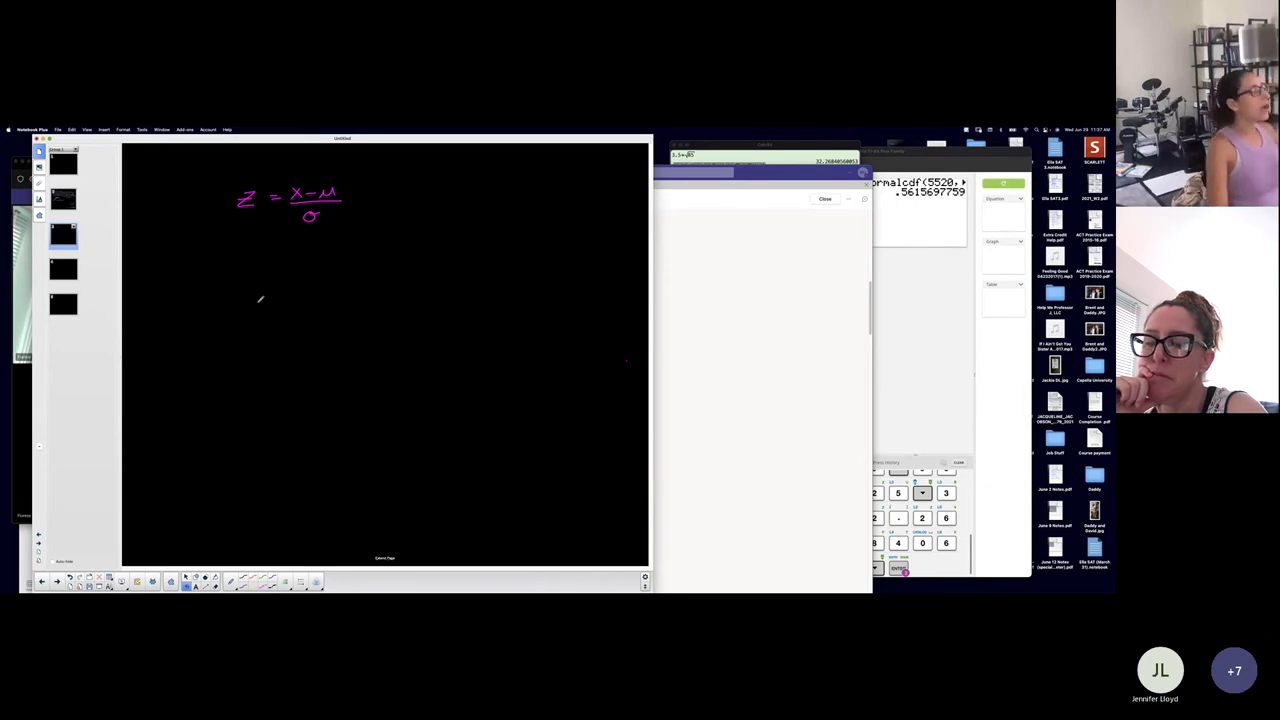
mouse_move(237, 314)
left_mouse_down()
mouse_move(251, 328)
mouse_move(273, 317)
left_mouse_up()
left_click_drag(262, 322, 273, 322)
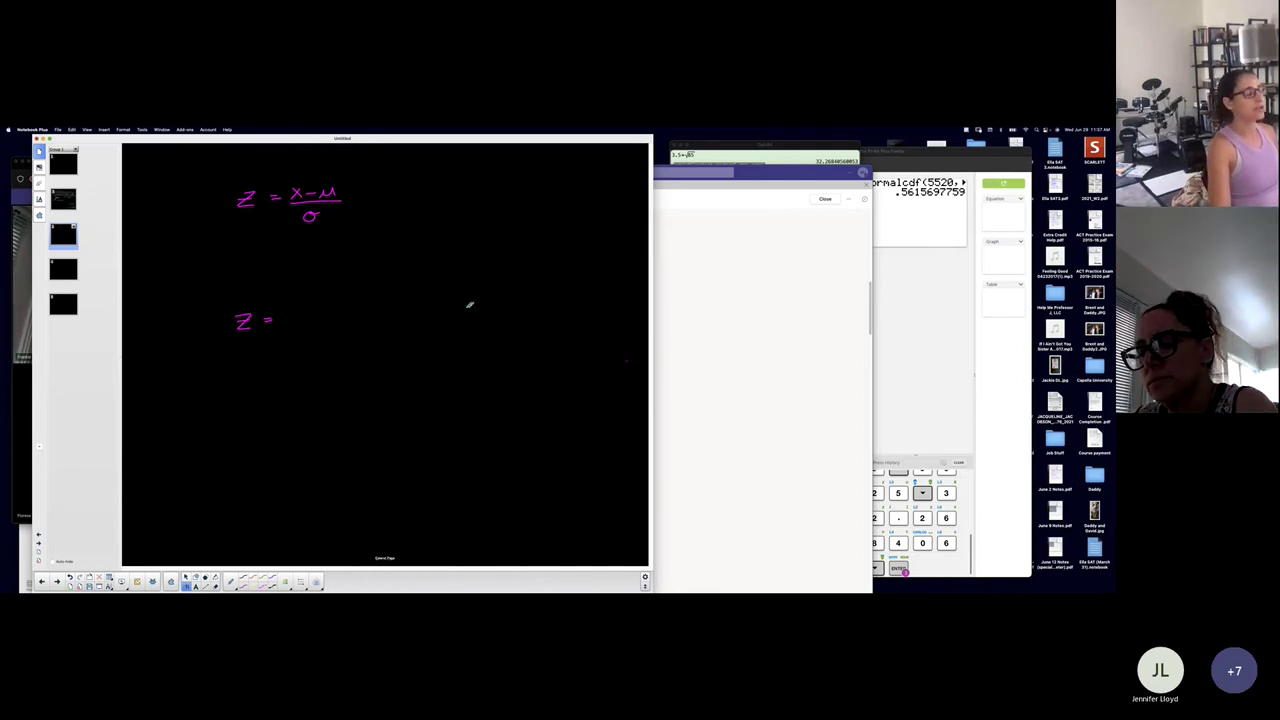
left_click_drag(483, 305, 587, 304)
left_click_drag(482, 318, 594, 320)
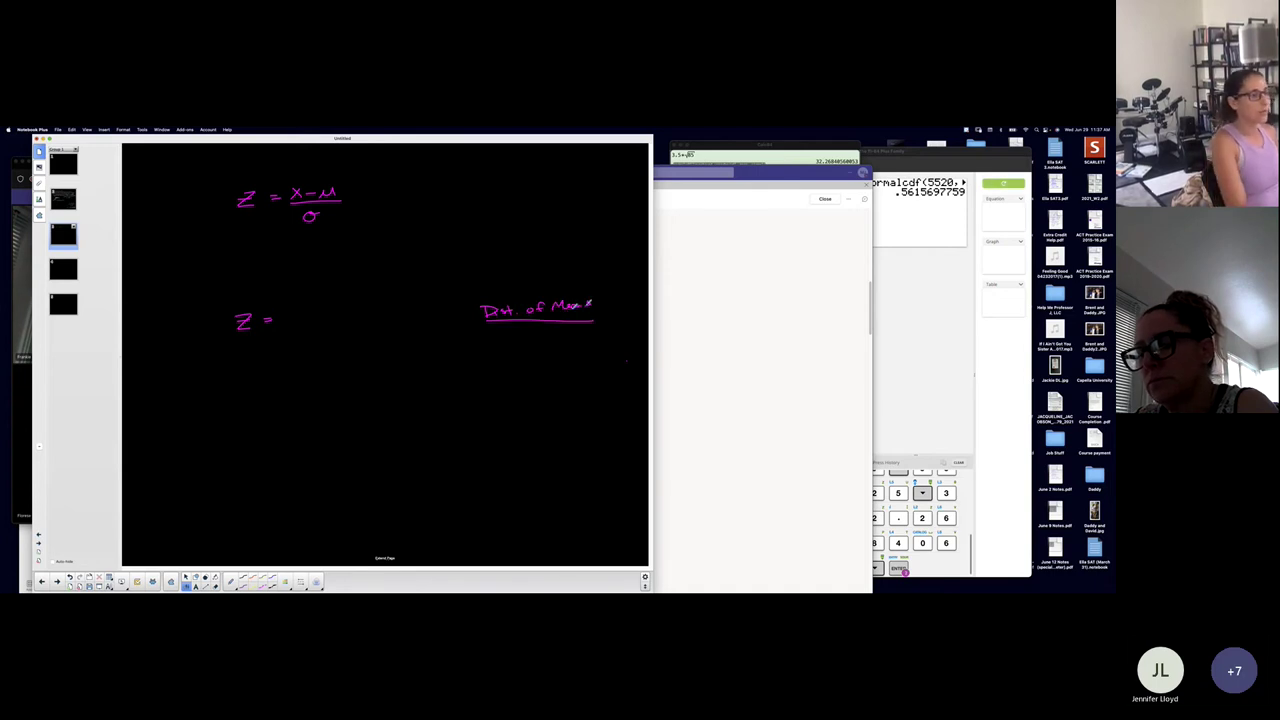
key("super+Tab")
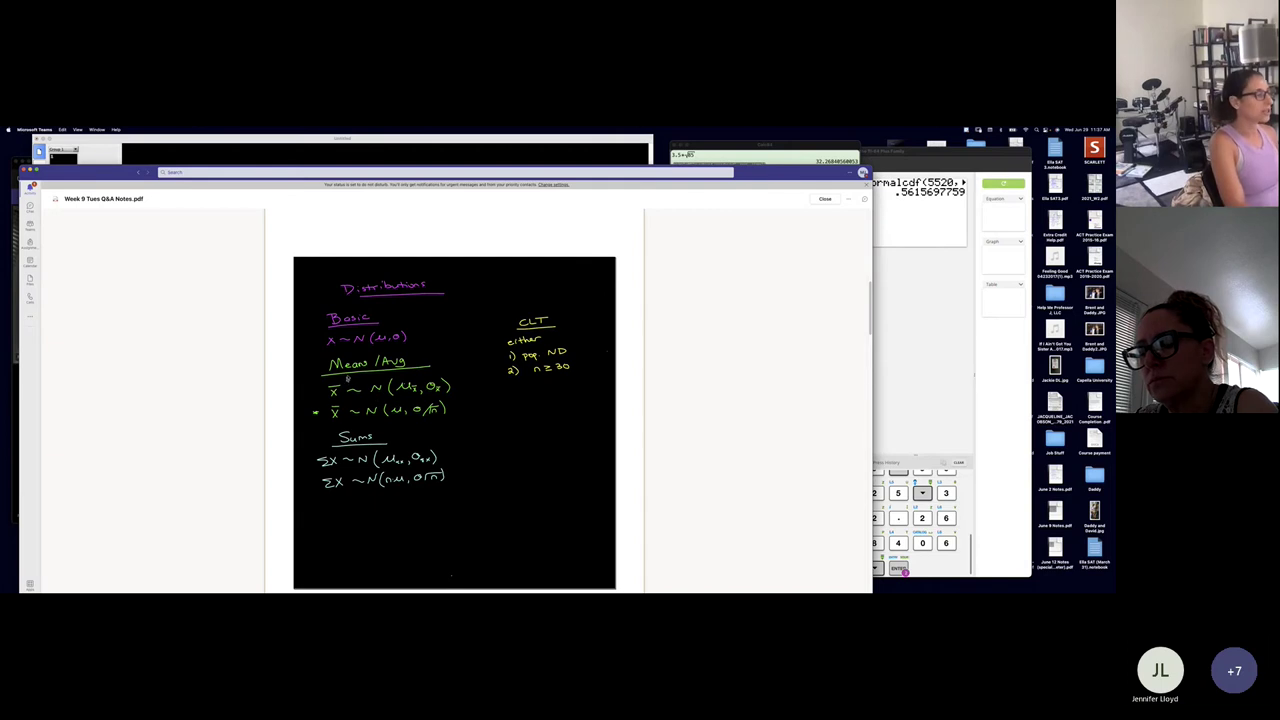
key("super+Tab")
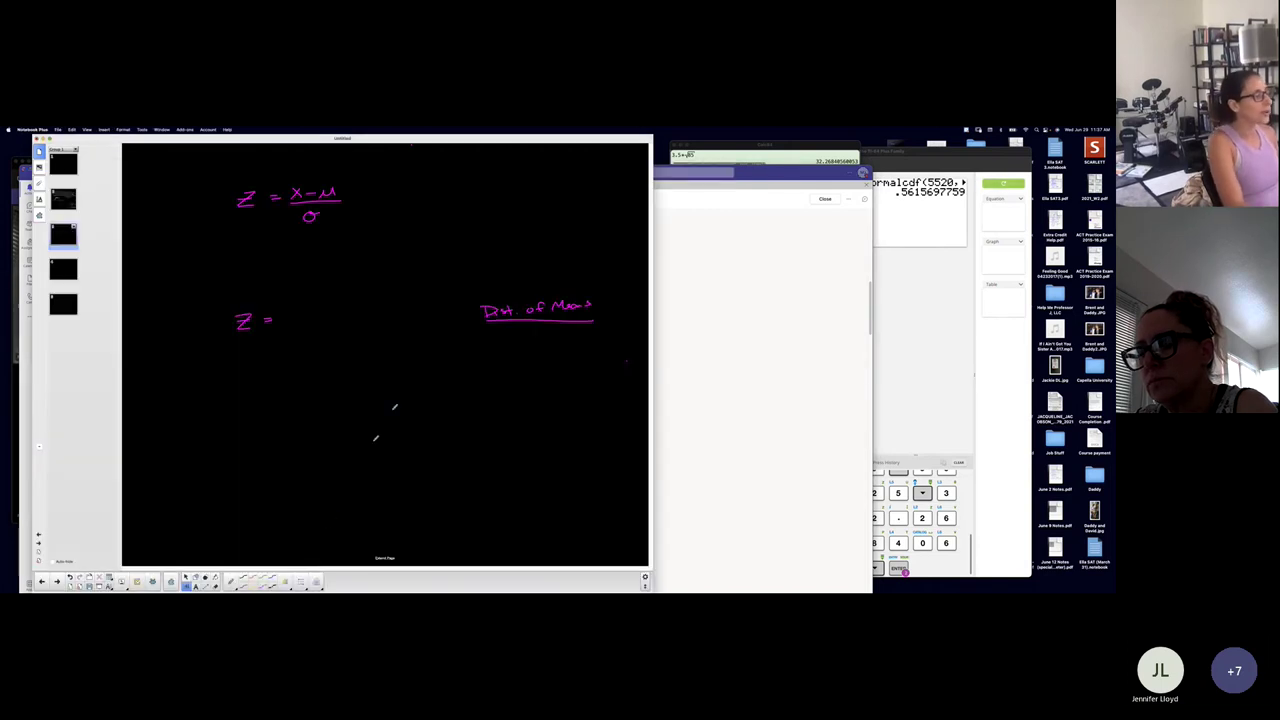
left_click(285, 582)
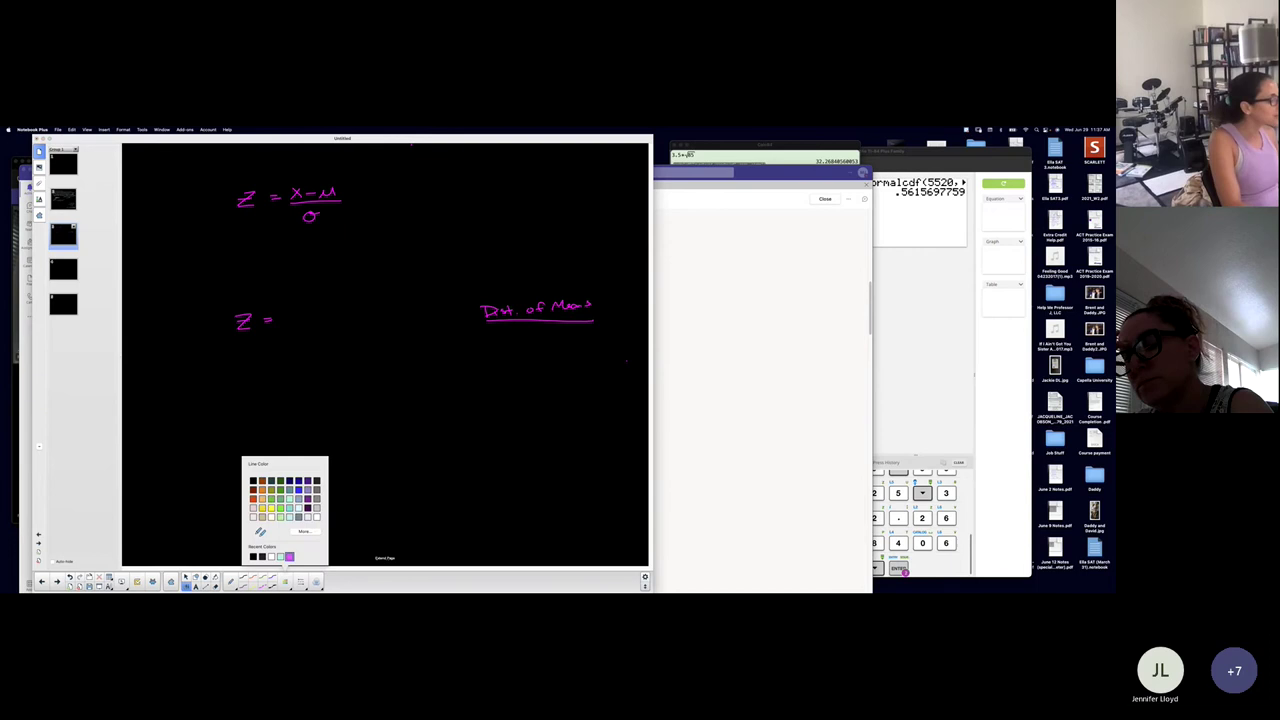
left_click(216, 586)
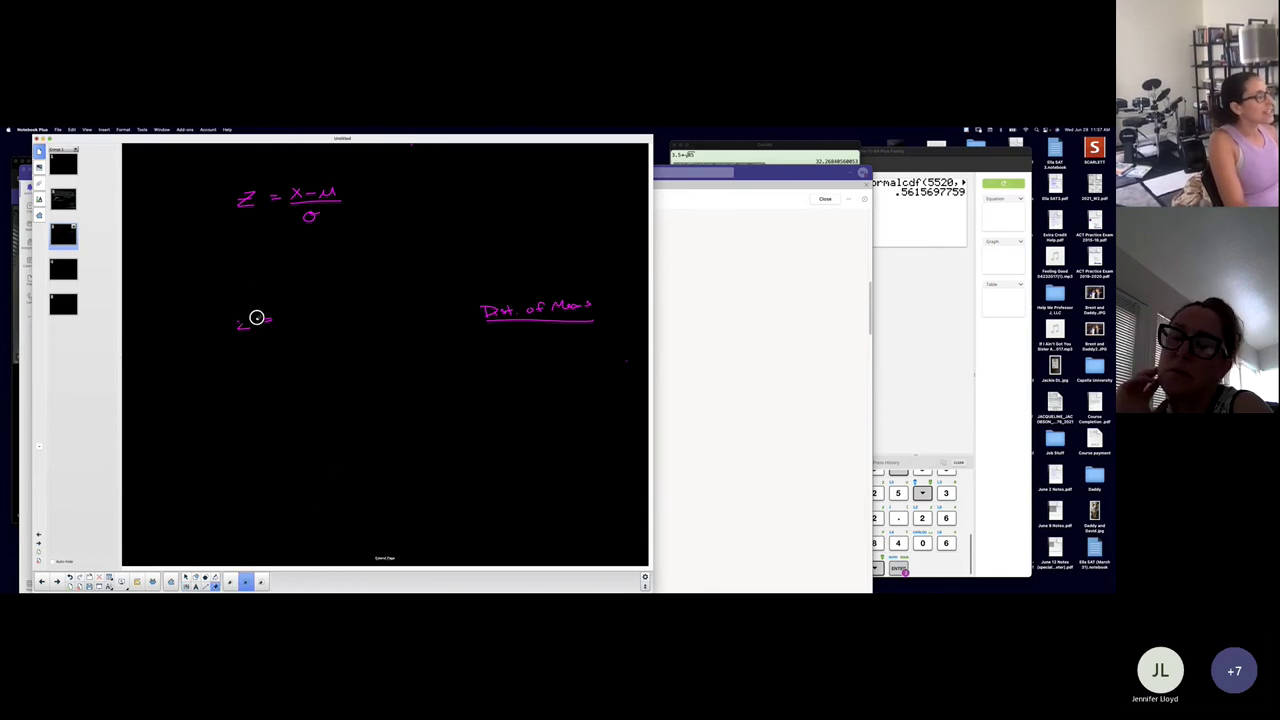
mouse_move(254, 317)
left_mouse_down()
mouse_move(583, 306)
mouse_move(487, 307)
left_mouse_up()
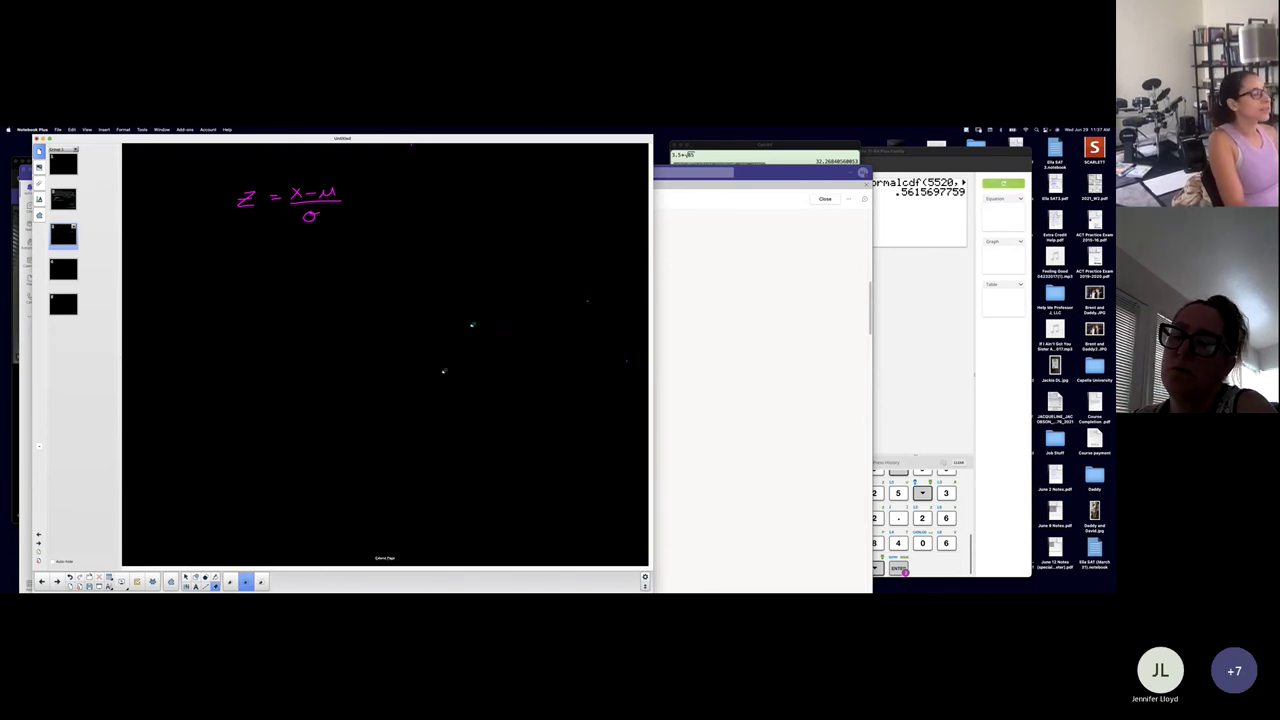
Set the pen's line color to green and consult the distribution formulas in Week 9 Tues Q&A Notes.pdf in Microsoft Teams
left_click(187, 586)
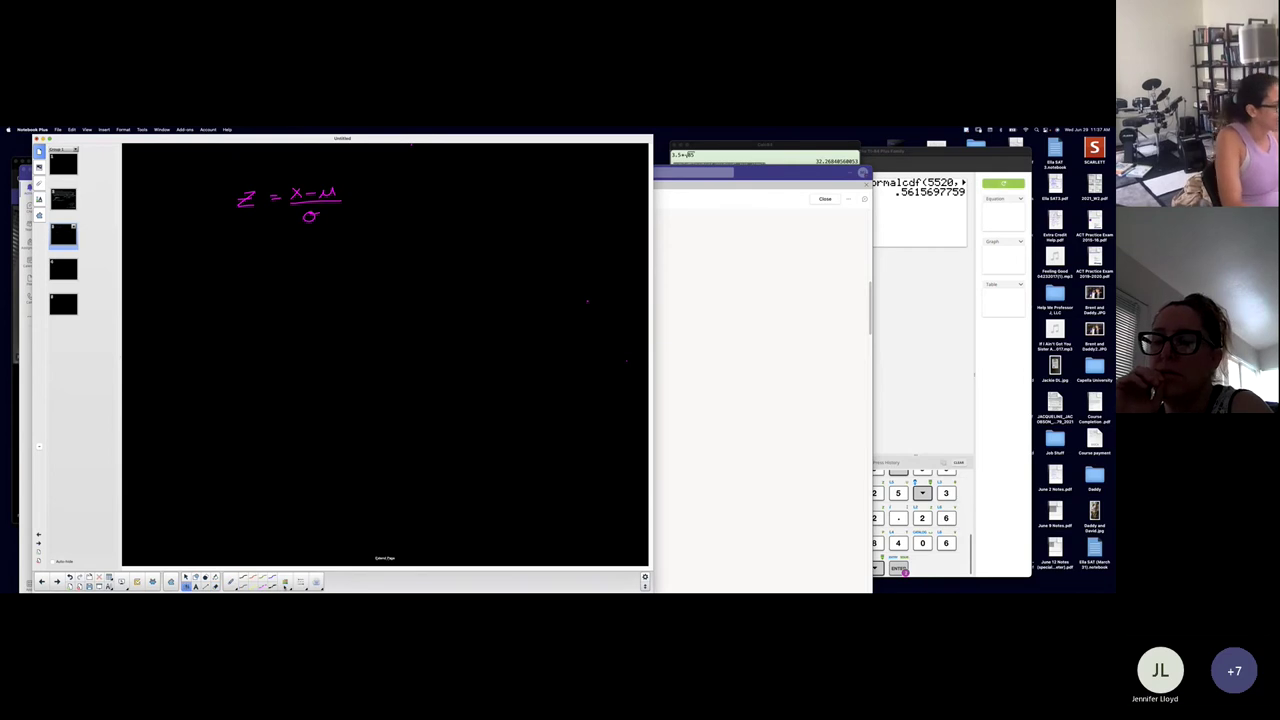
left_click(285, 582)
left_click(300, 582)
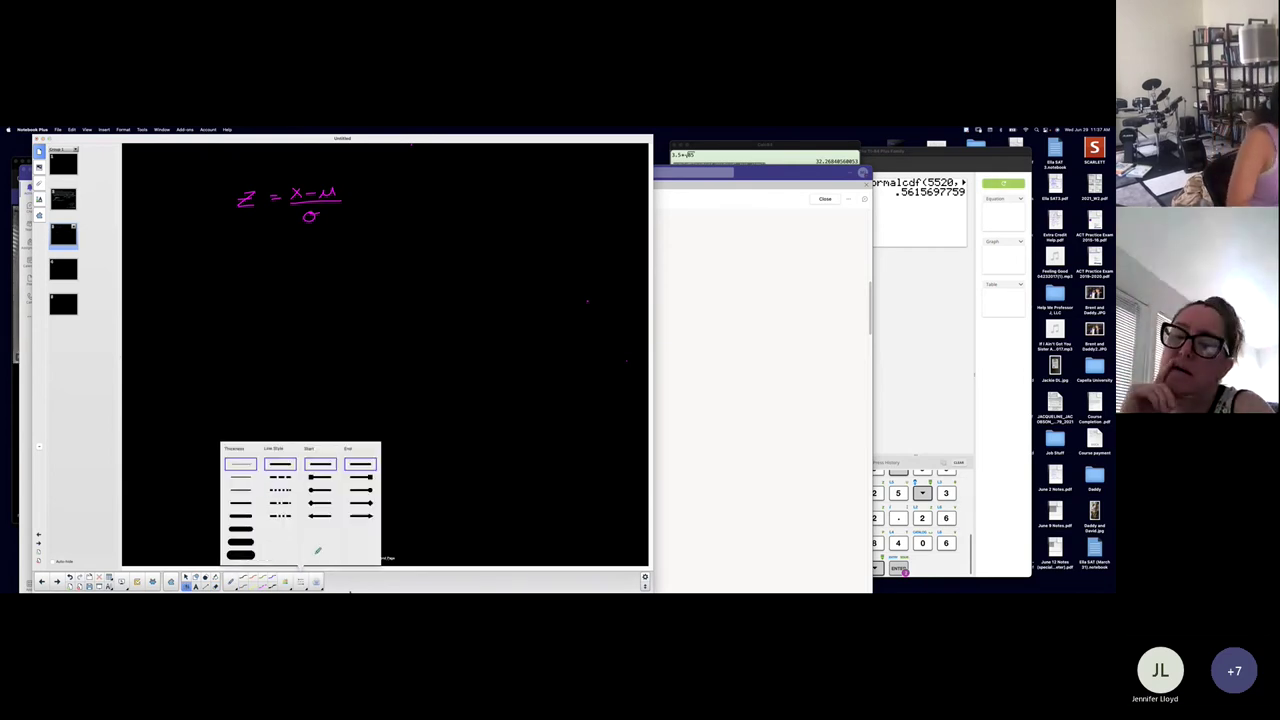
left_click(711, 460)
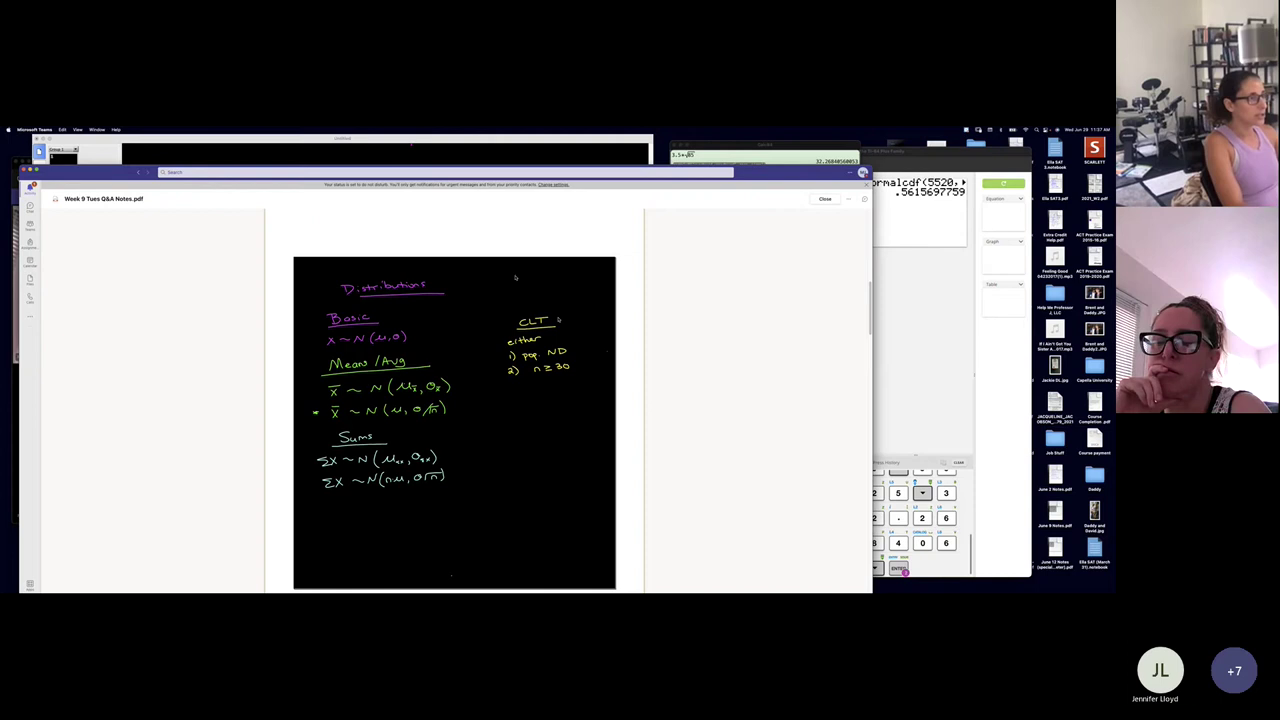
left_click(483, 138)
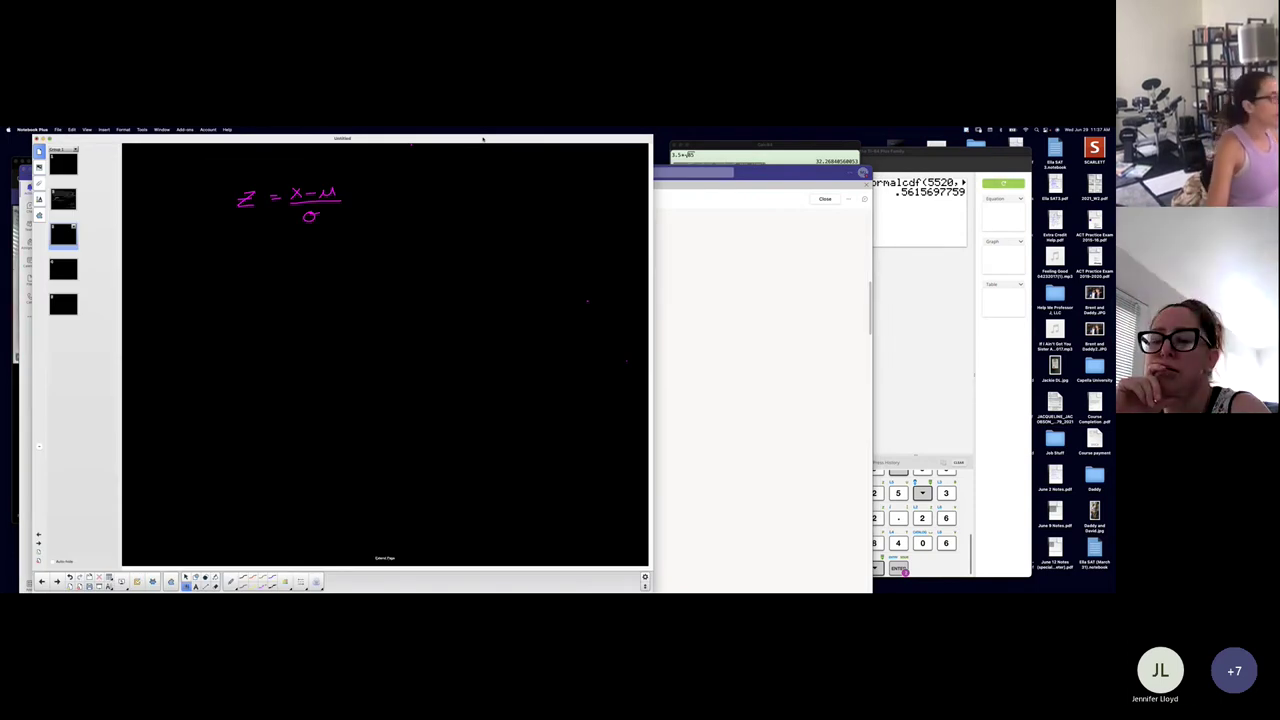
key("Page_Down")
left_click_drag(475, 271, 486, 281)
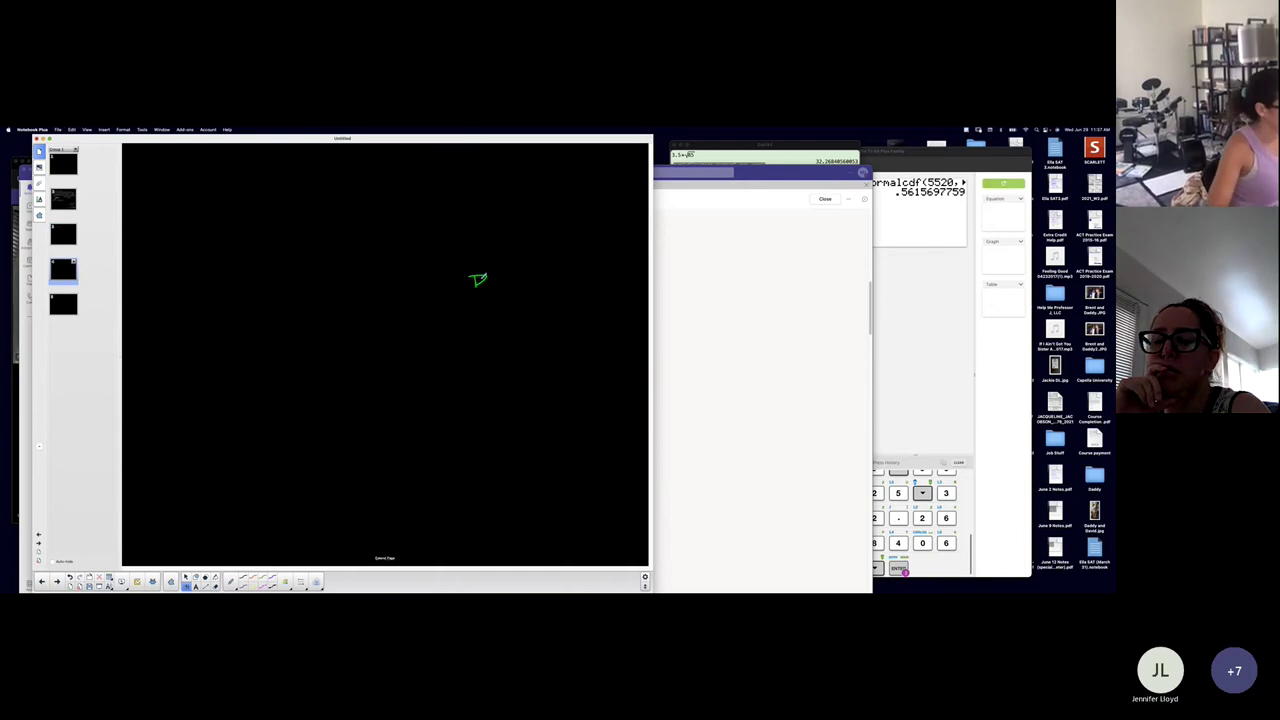
key("Page_Up")
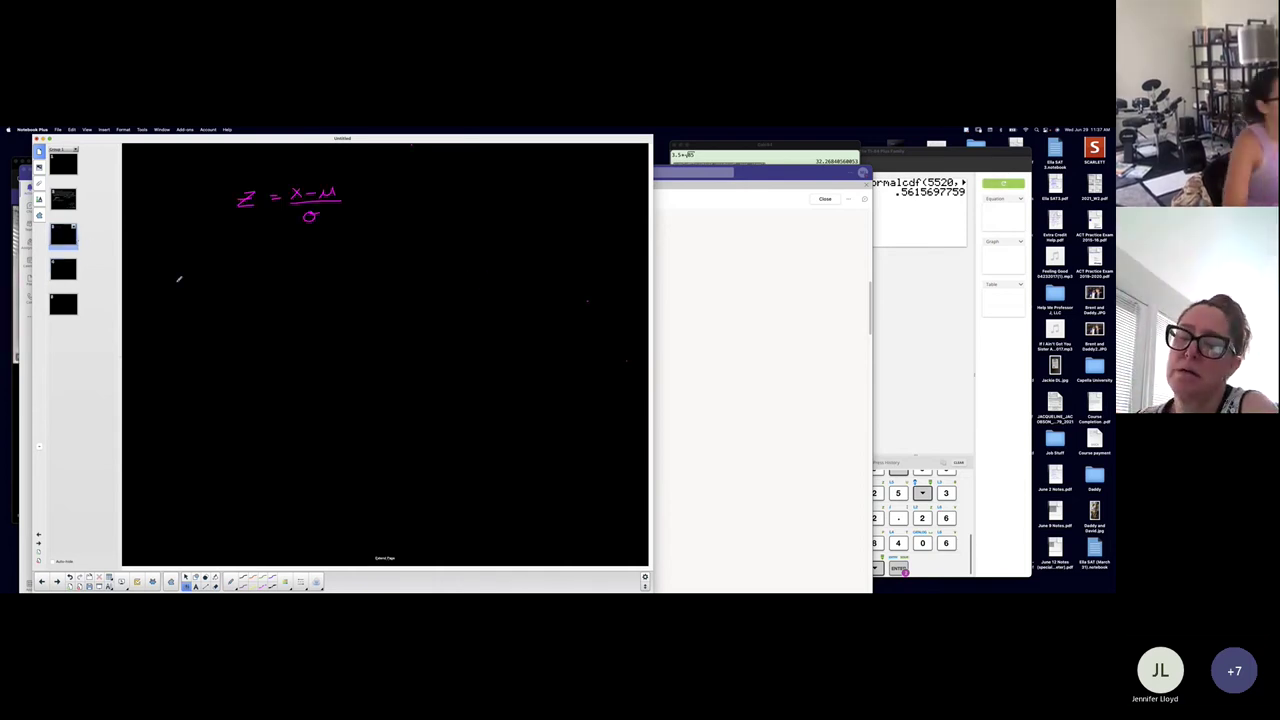
Handwrite the green heading "Dist. of Means" on the z-score formula page and underline it
left_click_drag(479, 256, 479, 268)
left_click(497, 257)
left_click_drag(496, 261, 515, 263)
left_click_drag(532, 262, 600, 246)
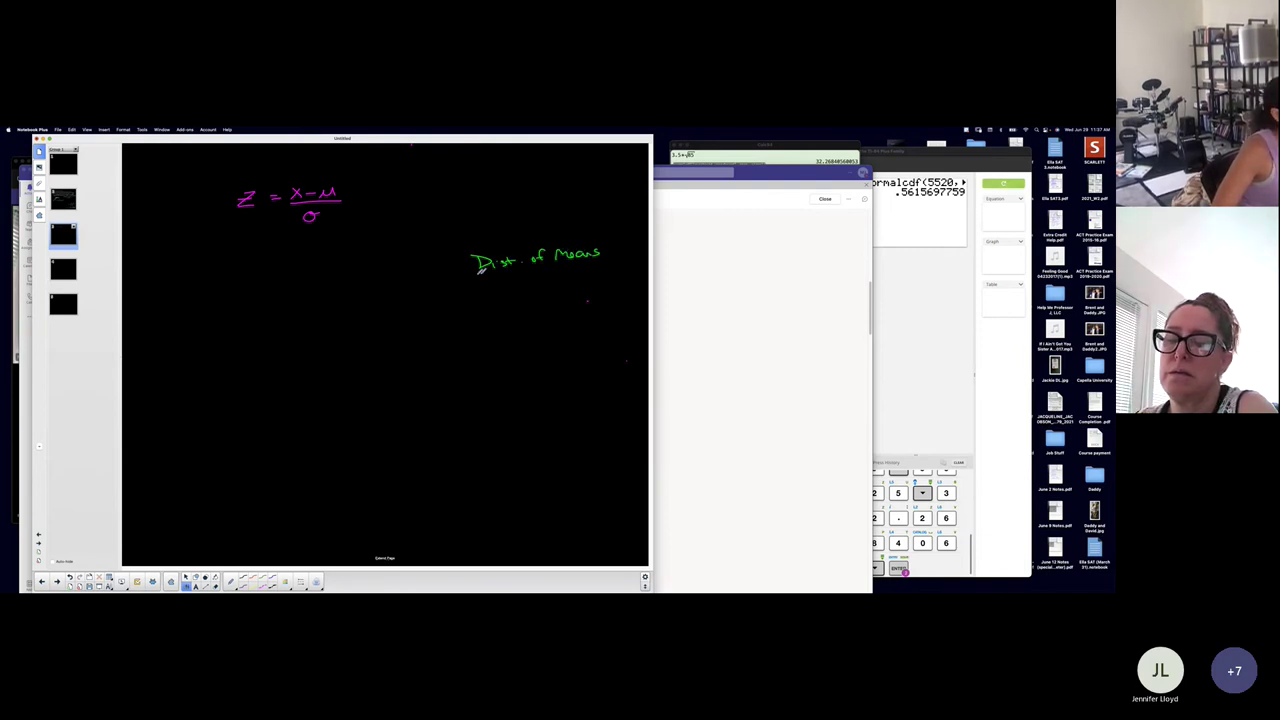
left_click_drag(481, 270, 604, 267)
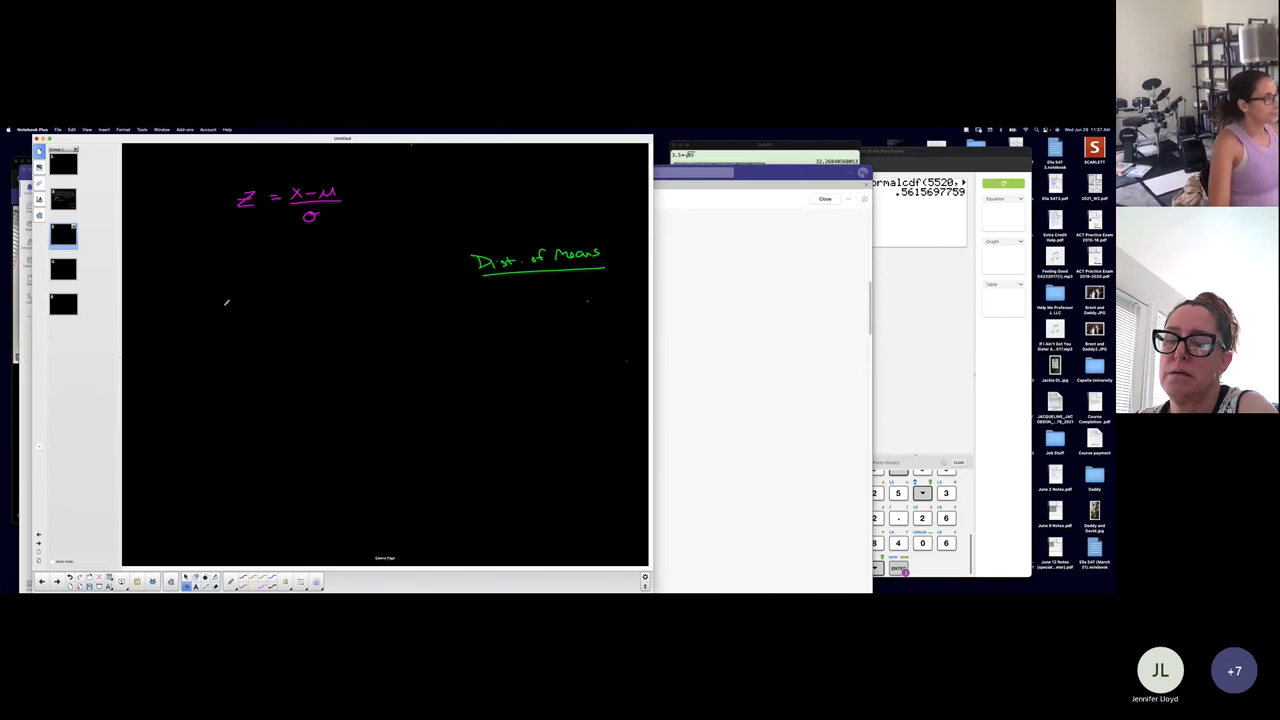
Handwrite the z-score formula for means, z = (x̄ − μx̄) / σx̄, in green beneath the basic z formula
left_click_drag(224, 305, 253, 306)
left_click_drag(245, 311, 254, 311)
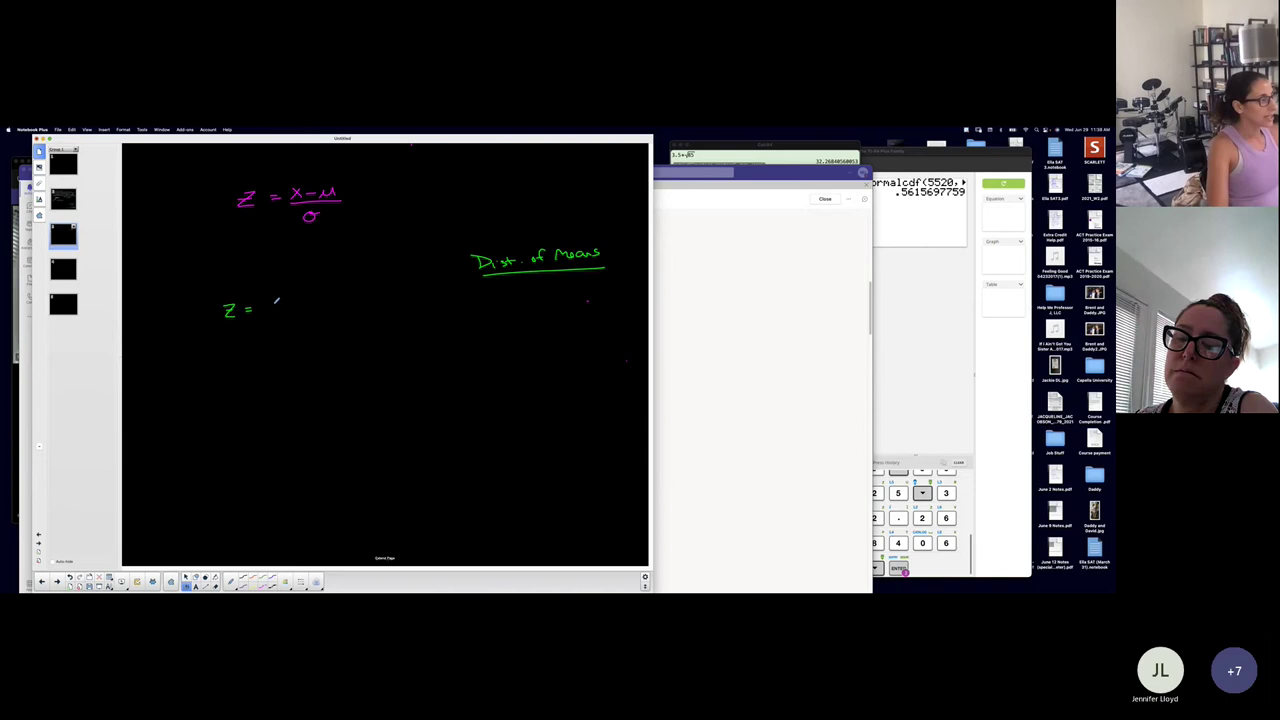
left_click_drag(273, 302, 281, 311)
mouse_move(281, 302)
left_mouse_down()
mouse_move(273, 311)
mouse_move(281, 298)
left_mouse_up()
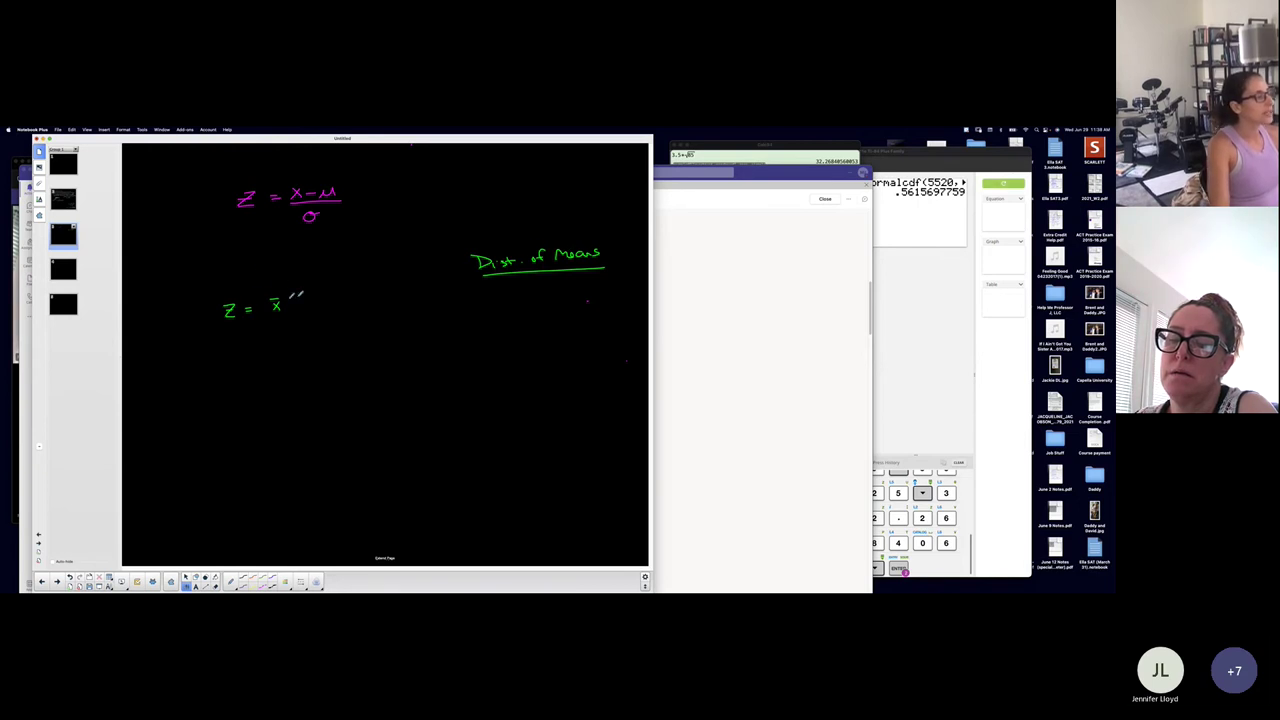
left_click_drag(300, 300, 324, 302)
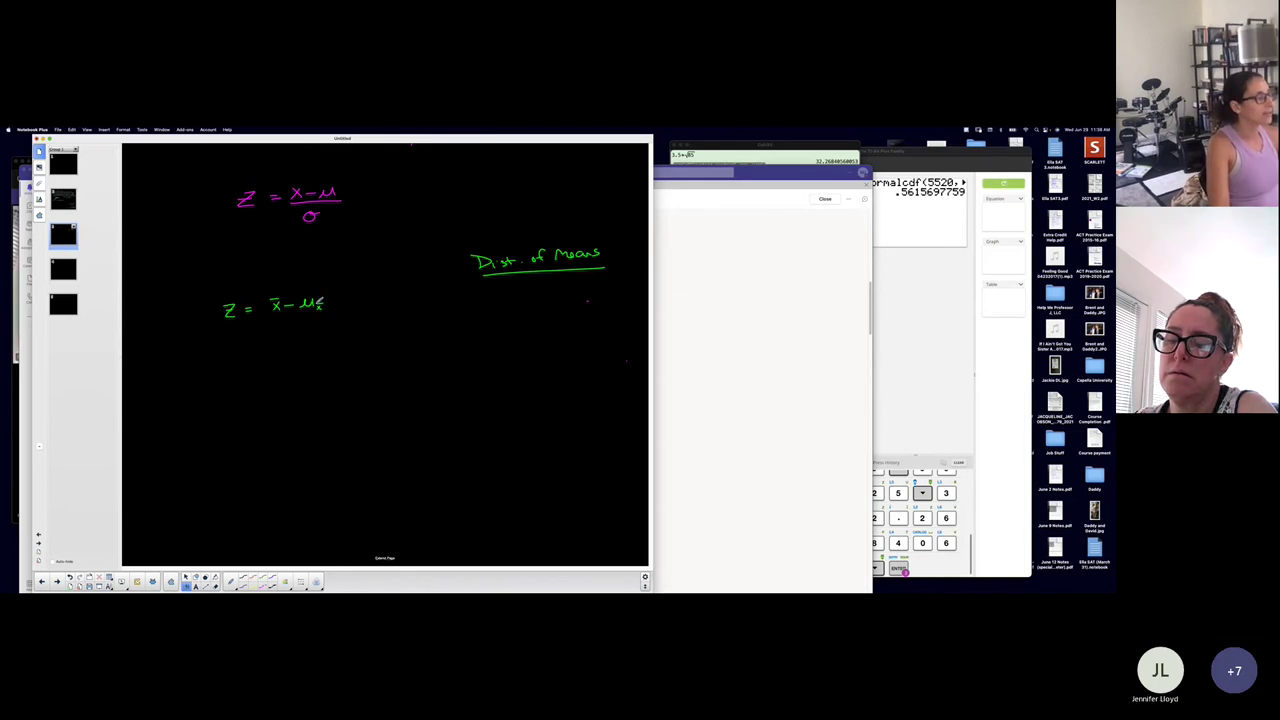
mouse_move(321, 301)
left_mouse_down()
mouse_move(334, 315)
mouse_move(282, 331)
mouse_move(299, 327)
mouse_move(298, 338)
left_mouse_up()
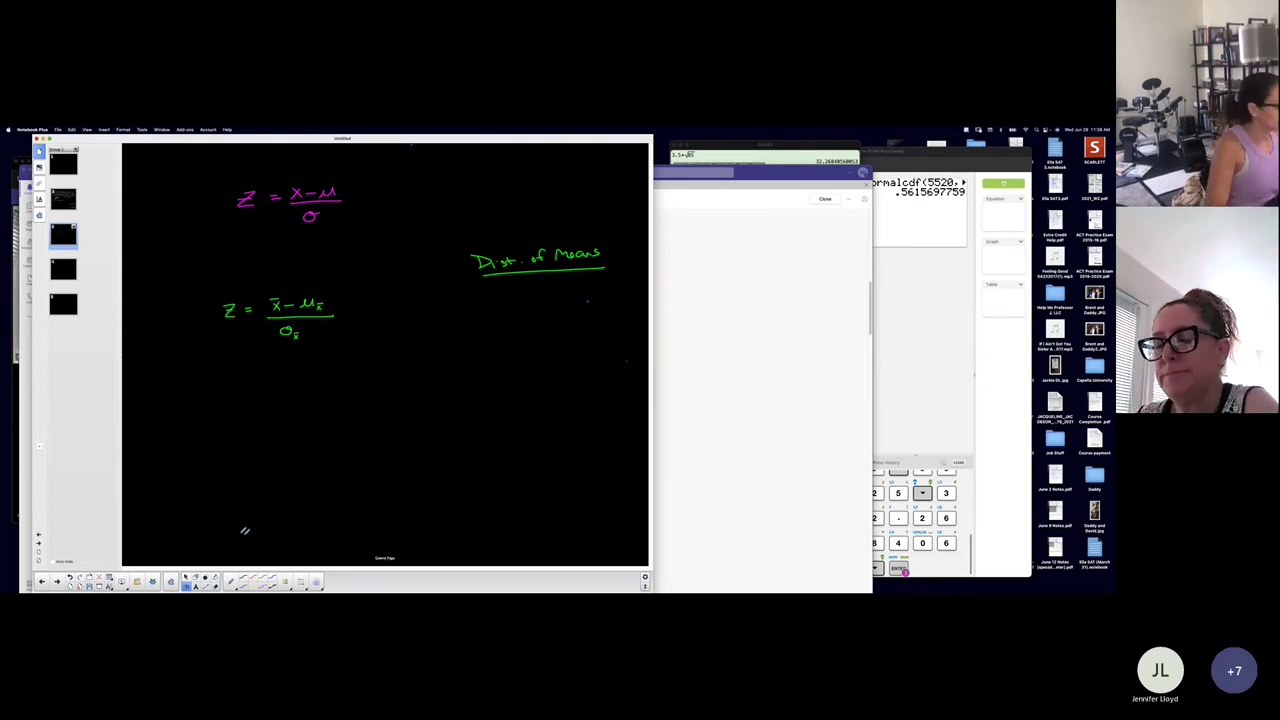
Set the pen's line color to light aqua and handwrite the underlined heading "Dist. of Sums" below "Dist. of Means"
left_click(284, 581)
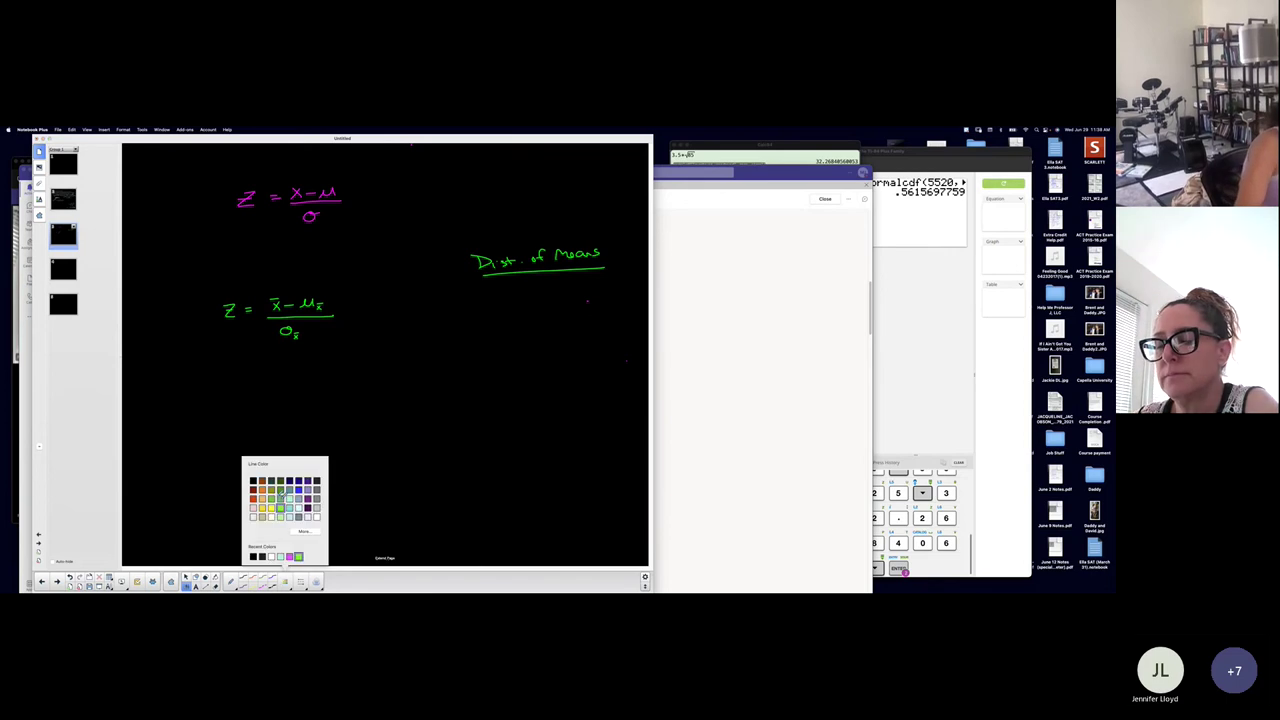
left_click(289, 499)
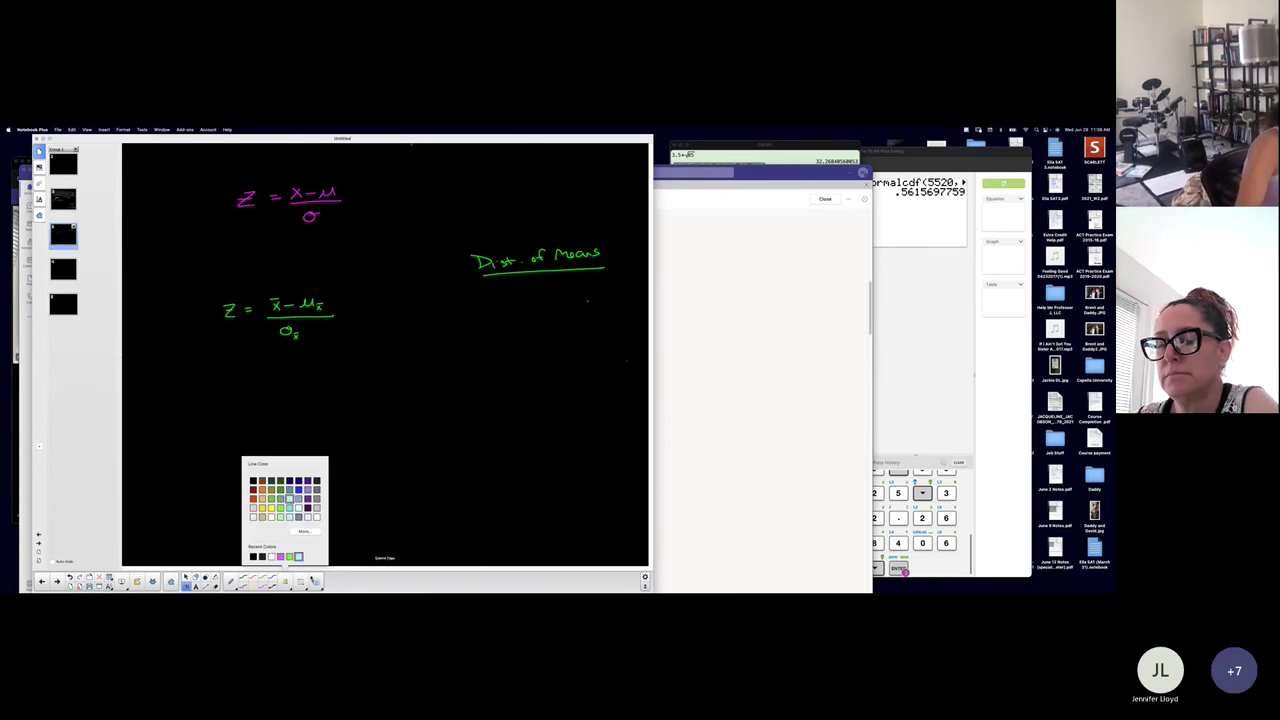
left_click(315, 581)
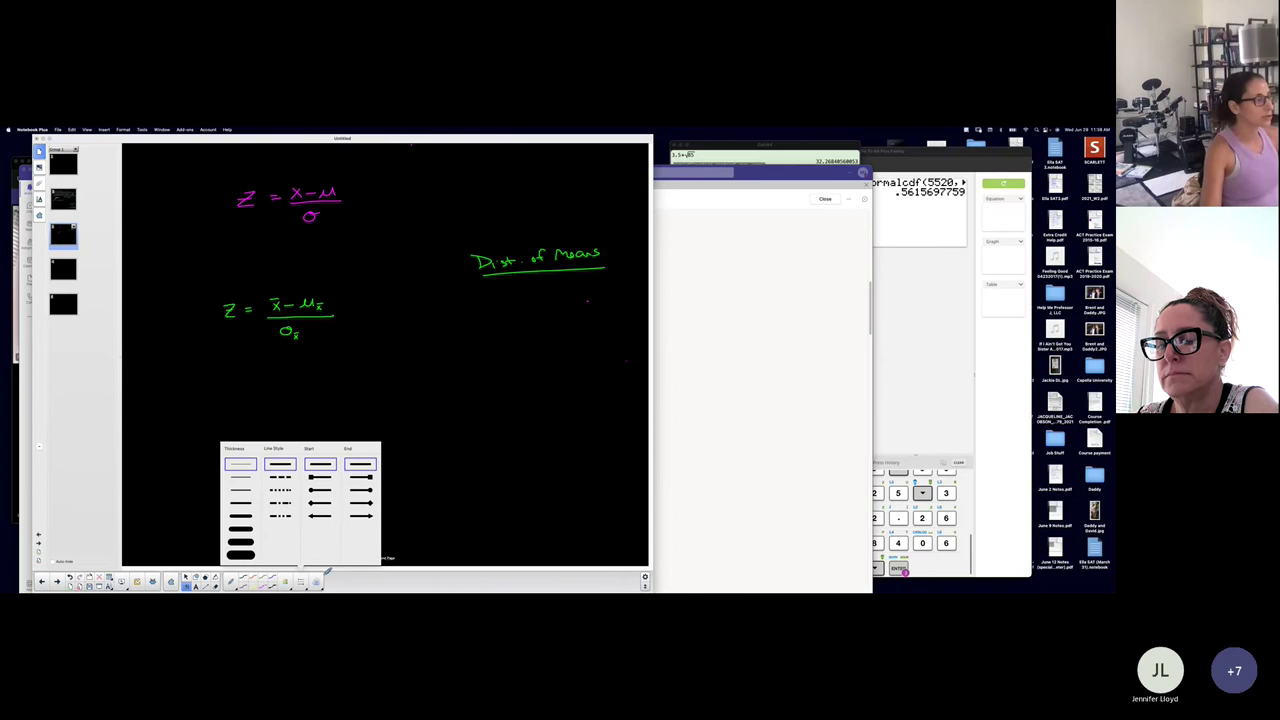
left_click_drag(483, 395, 482, 407)
mouse_move(479, 396)
left_mouse_down()
mouse_move(481, 407)
mouse_move(578, 388)
left_mouse_up()
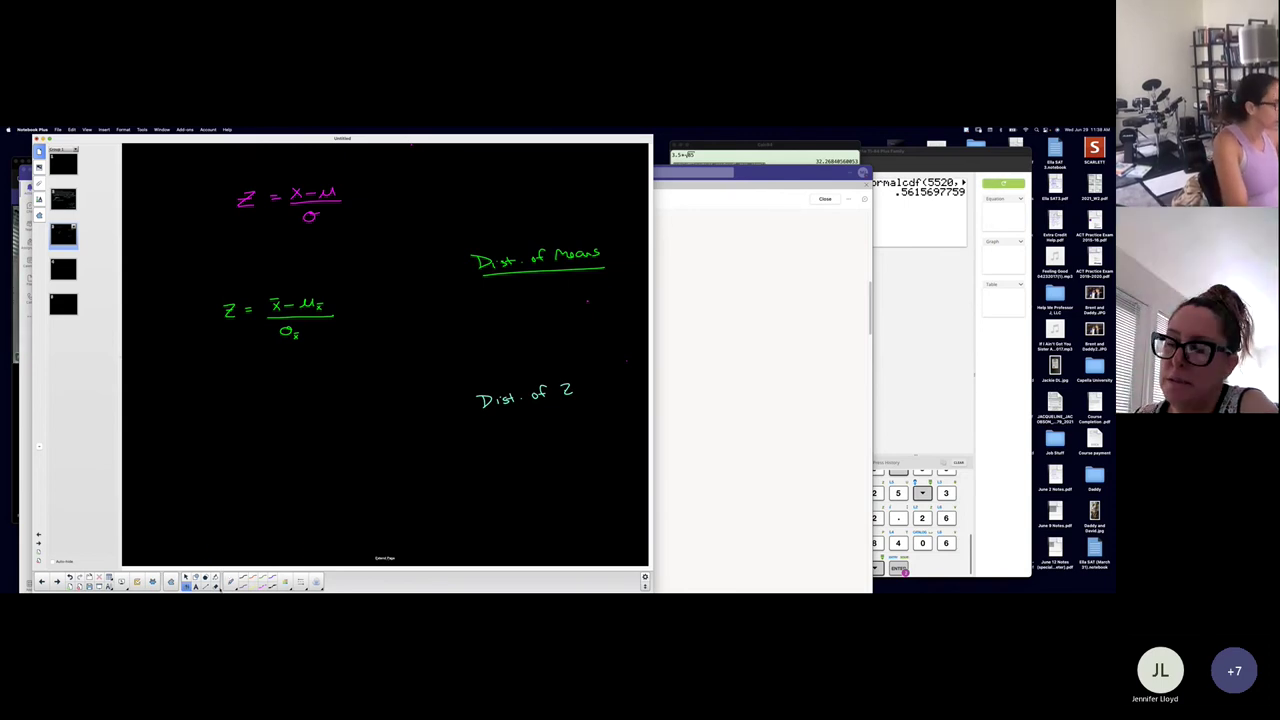
left_click(216, 586)
left_click_drag(571, 400, 566, 386)
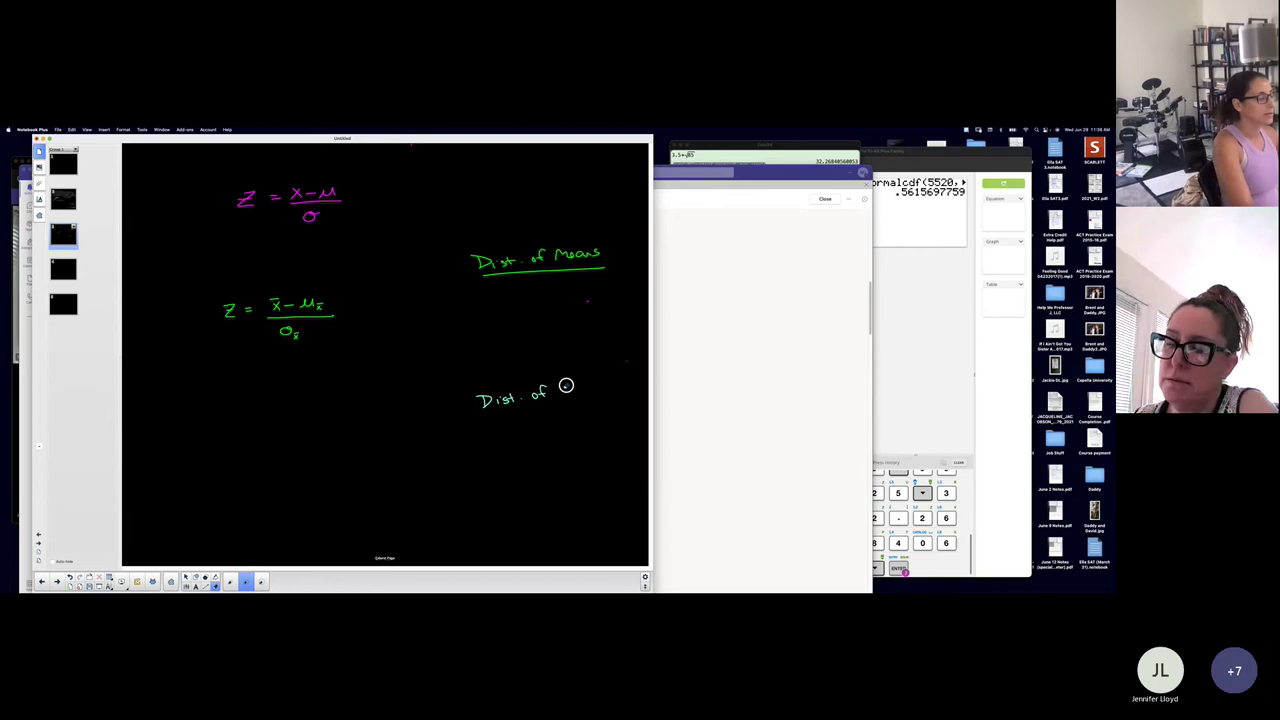
left_click(186, 585)
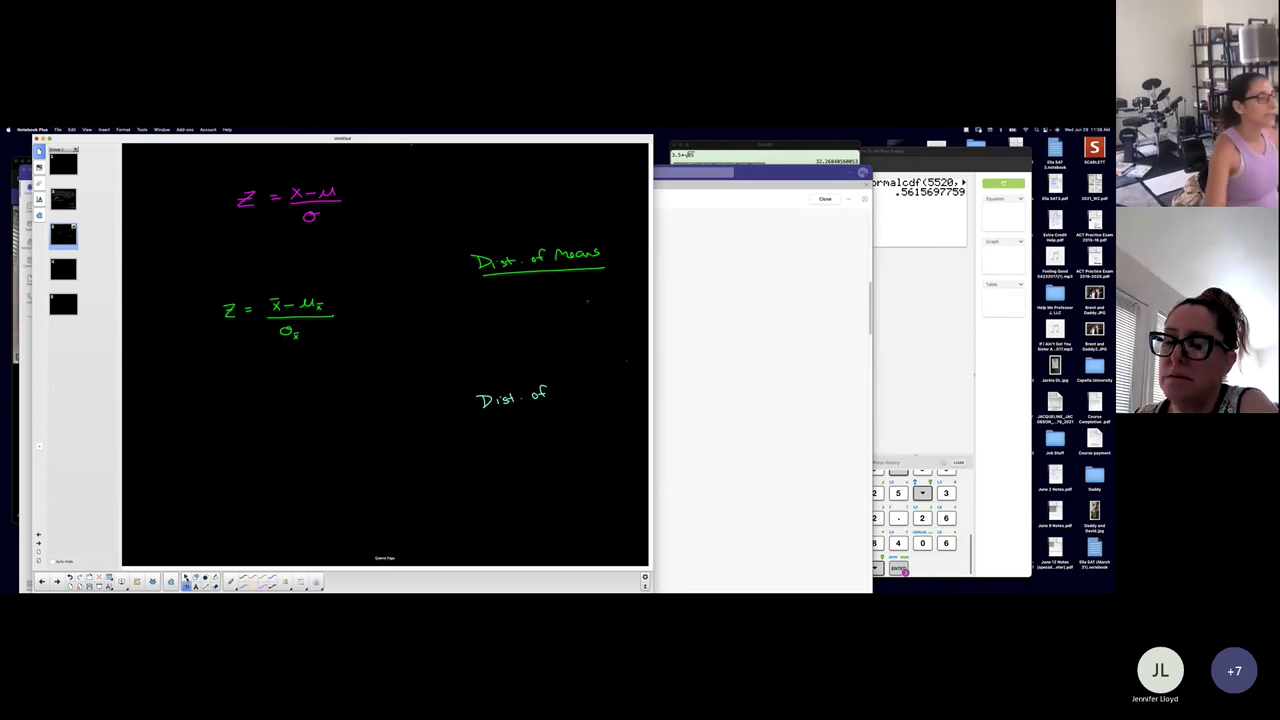
left_click_drag(573, 386, 561, 396)
left_click_drag(575, 388, 598, 388)
left_click_drag(478, 410, 626, 390)
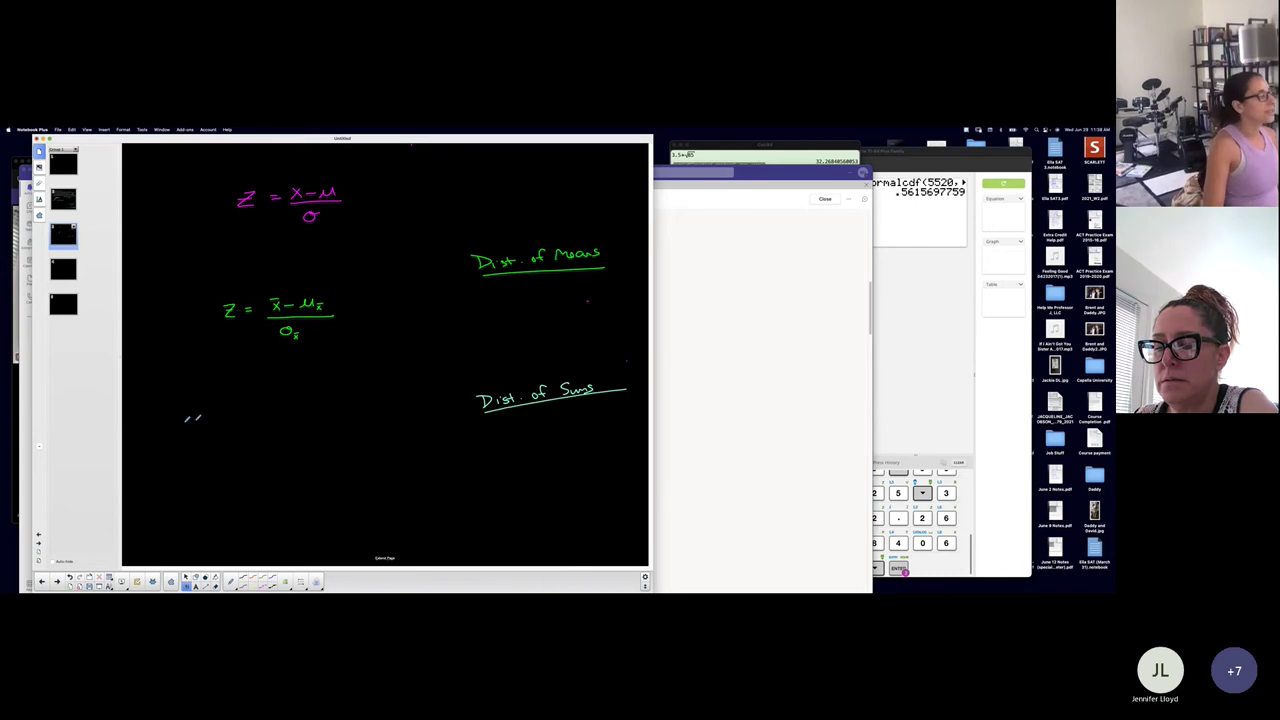
Handwrite the z-score formula for sums, z = (Σx − μΣx) / σΣx, below the means formula, consulting the distribution notes
mouse_move(212, 419)
left_mouse_down()
mouse_move(212, 434)
mouse_move(258, 421)
mouse_move(268, 431)
left_mouse_up()
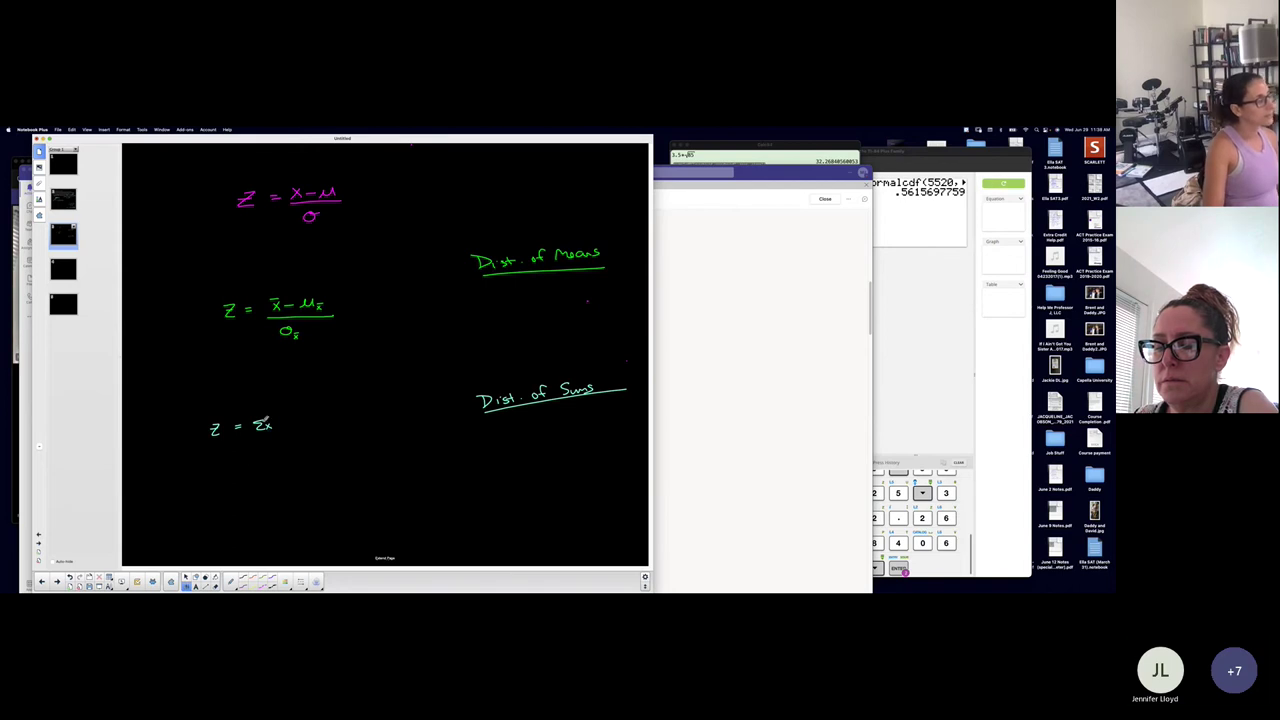
left_click_drag(283, 419, 281, 425)
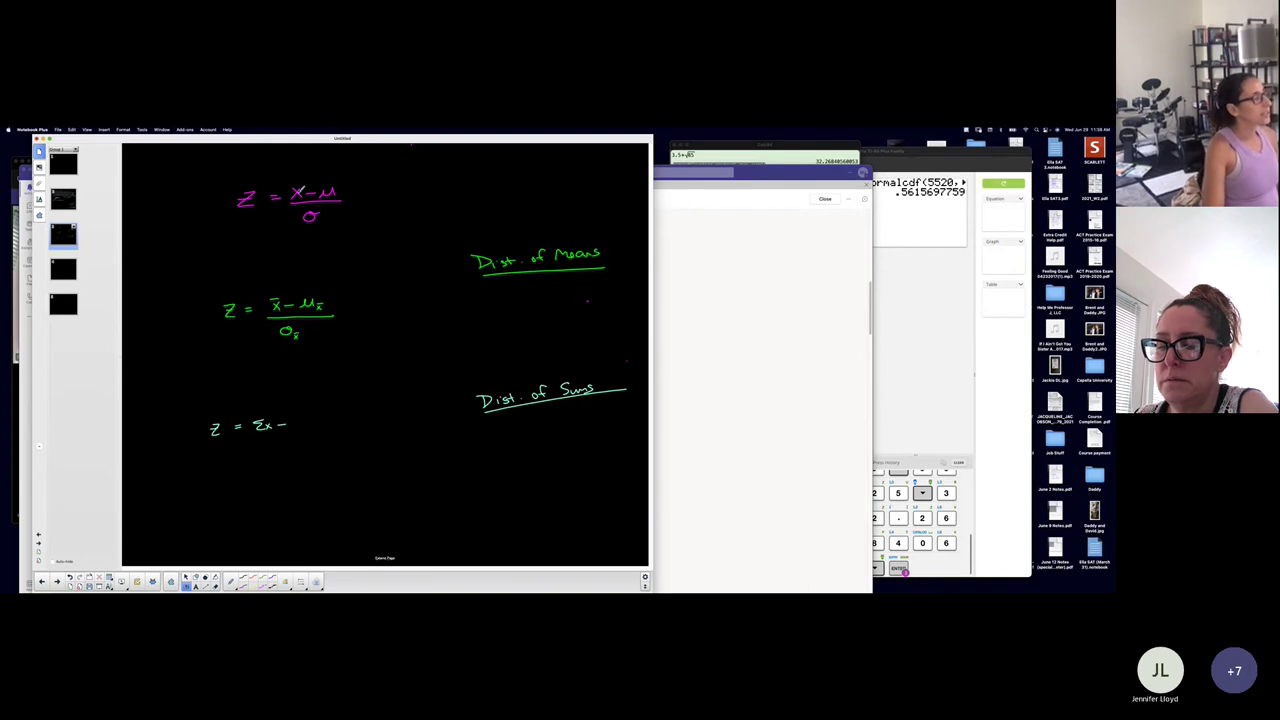
left_click_drag(293, 184, 299, 182)
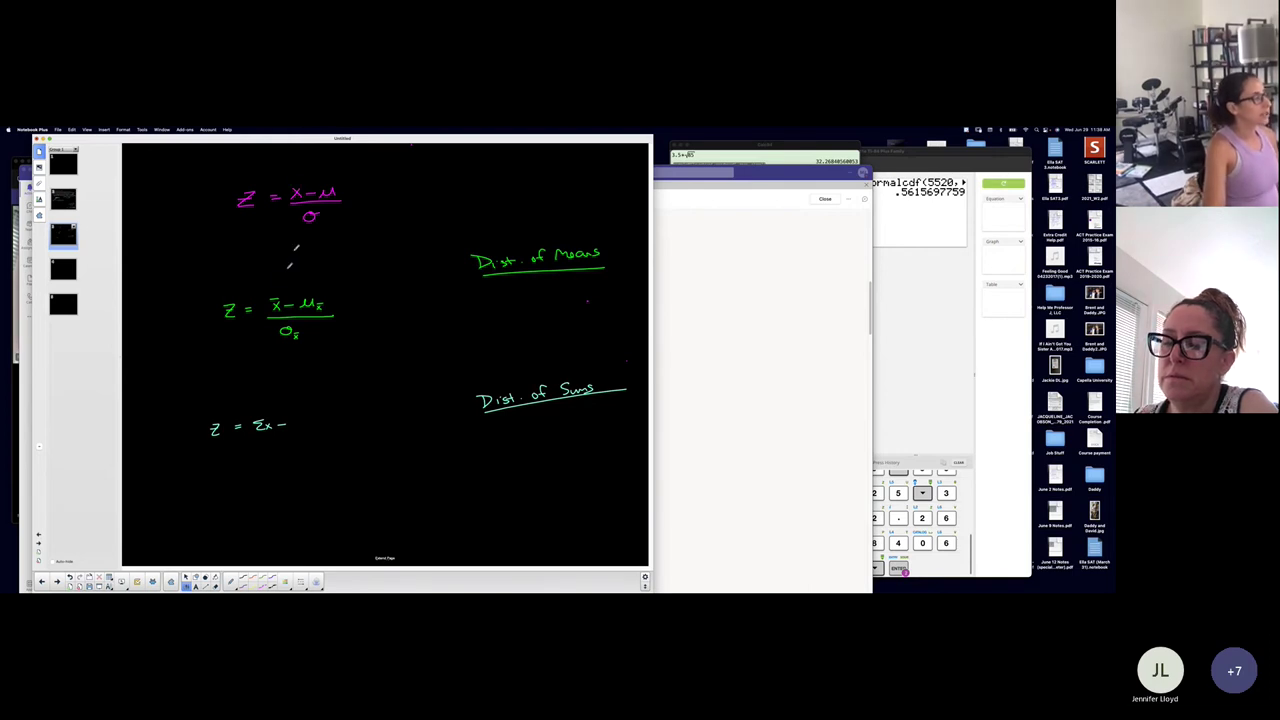
left_click(763, 289)
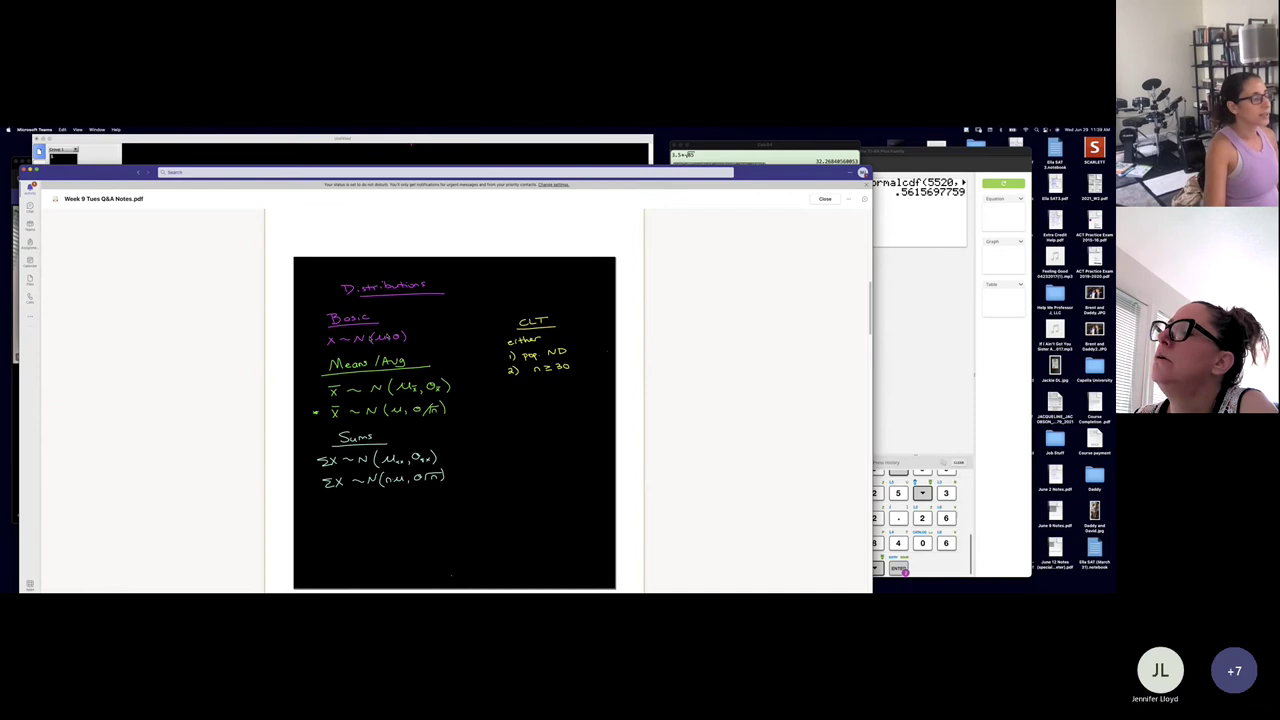
left_click(378, 147)
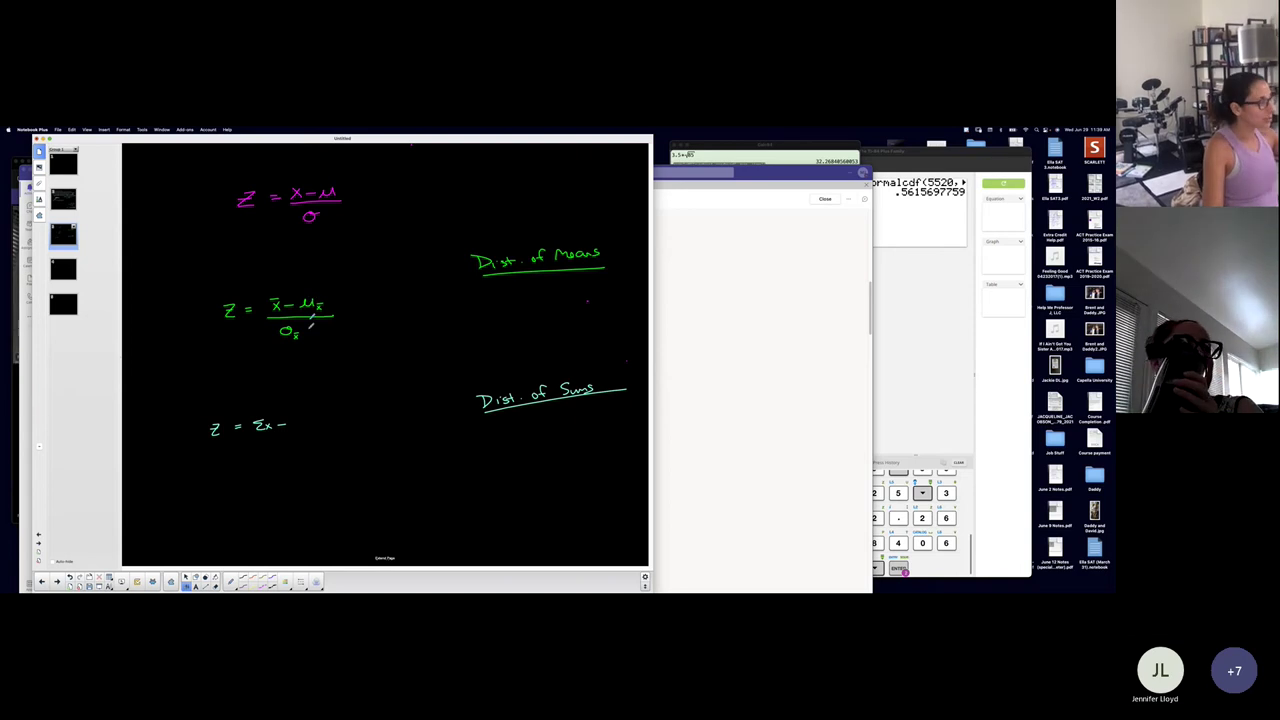
left_click_drag(300, 420, 296, 427)
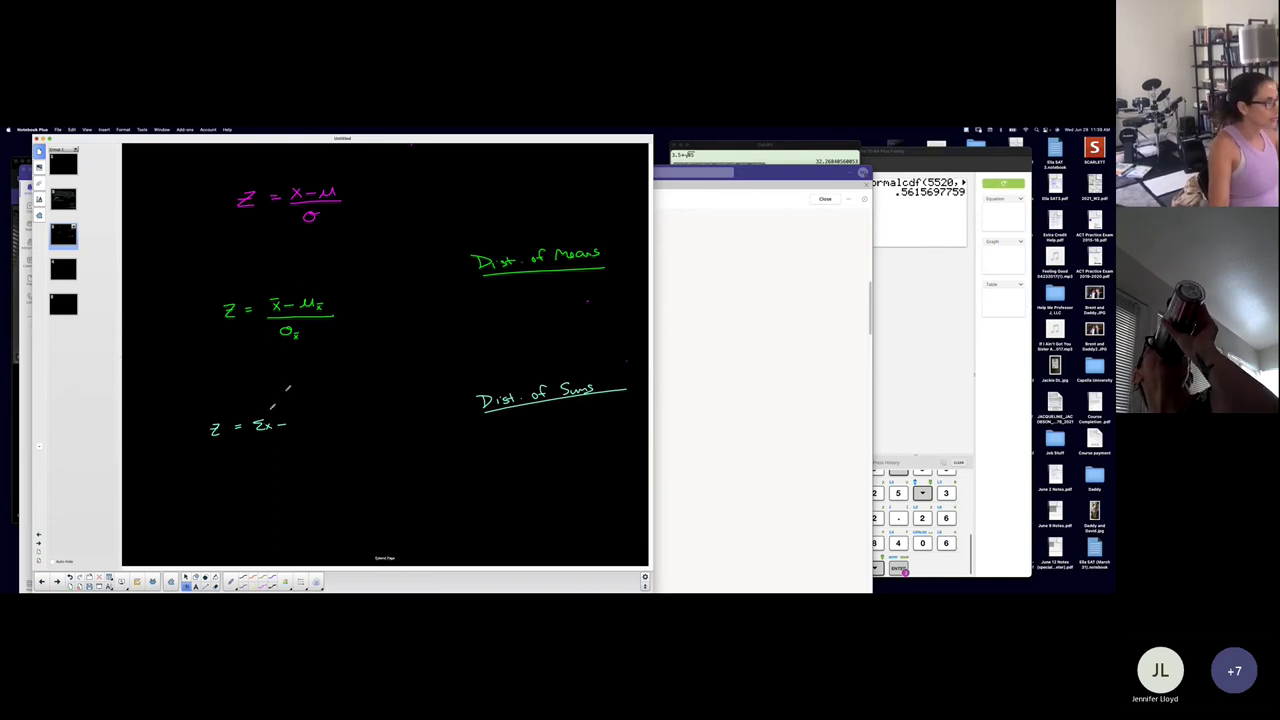
mouse_move(297, 425)
left_mouse_down()
mouse_move(325, 431)
mouse_move(278, 437)
mouse_move(332, 433)
mouse_move(291, 446)
mouse_move(296, 455)
left_mouse_up()
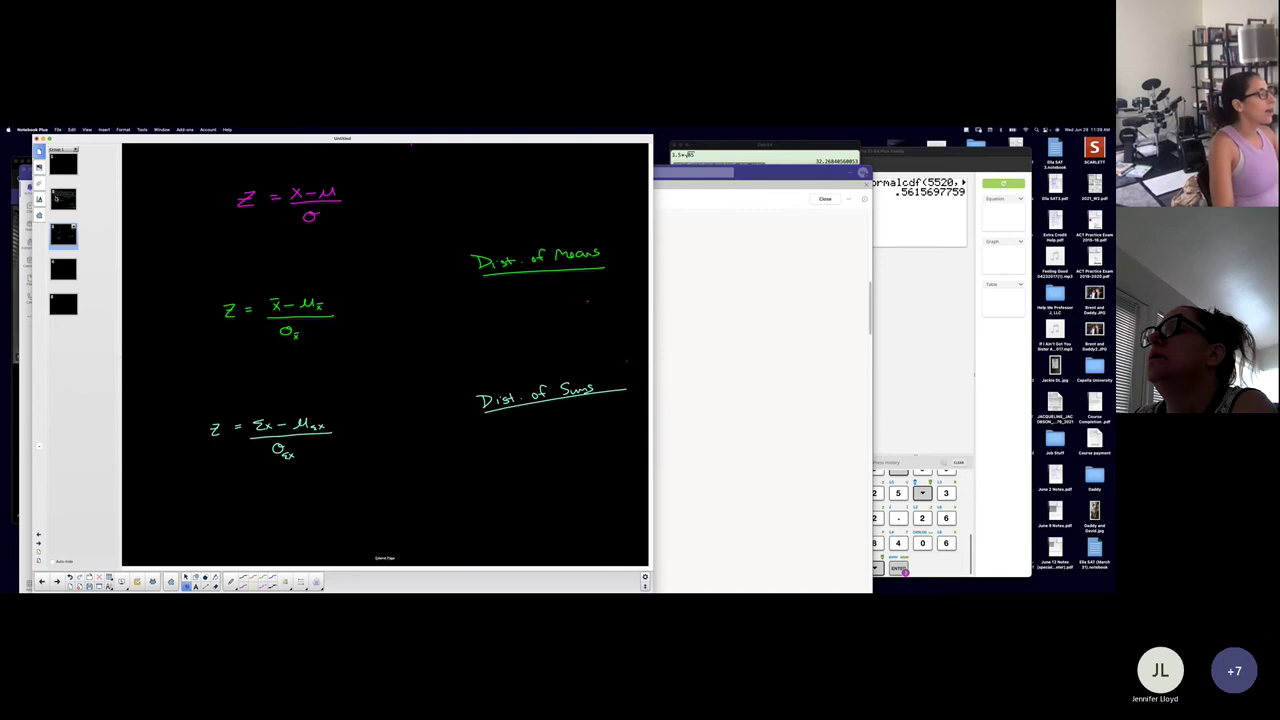
Review the page with the Central Limit Theorem for Sums problem and return to the z-score formula page
left_click(60, 199)
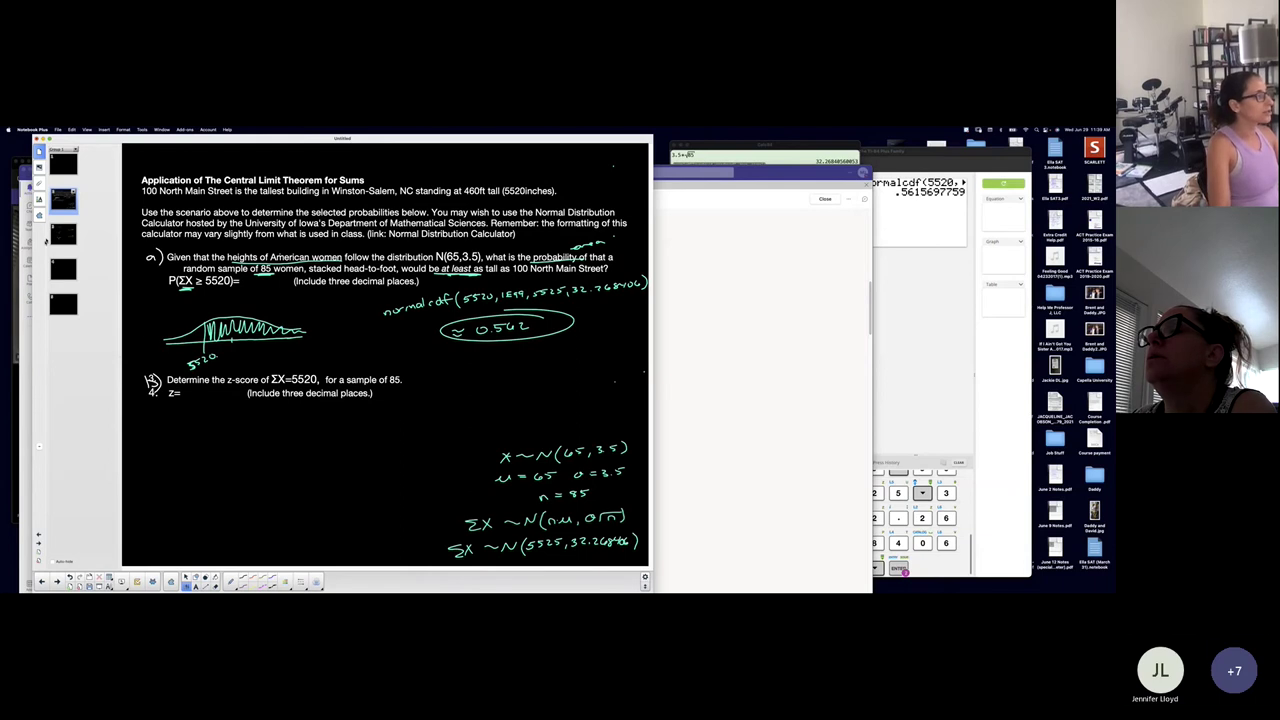
key("Page_Down")
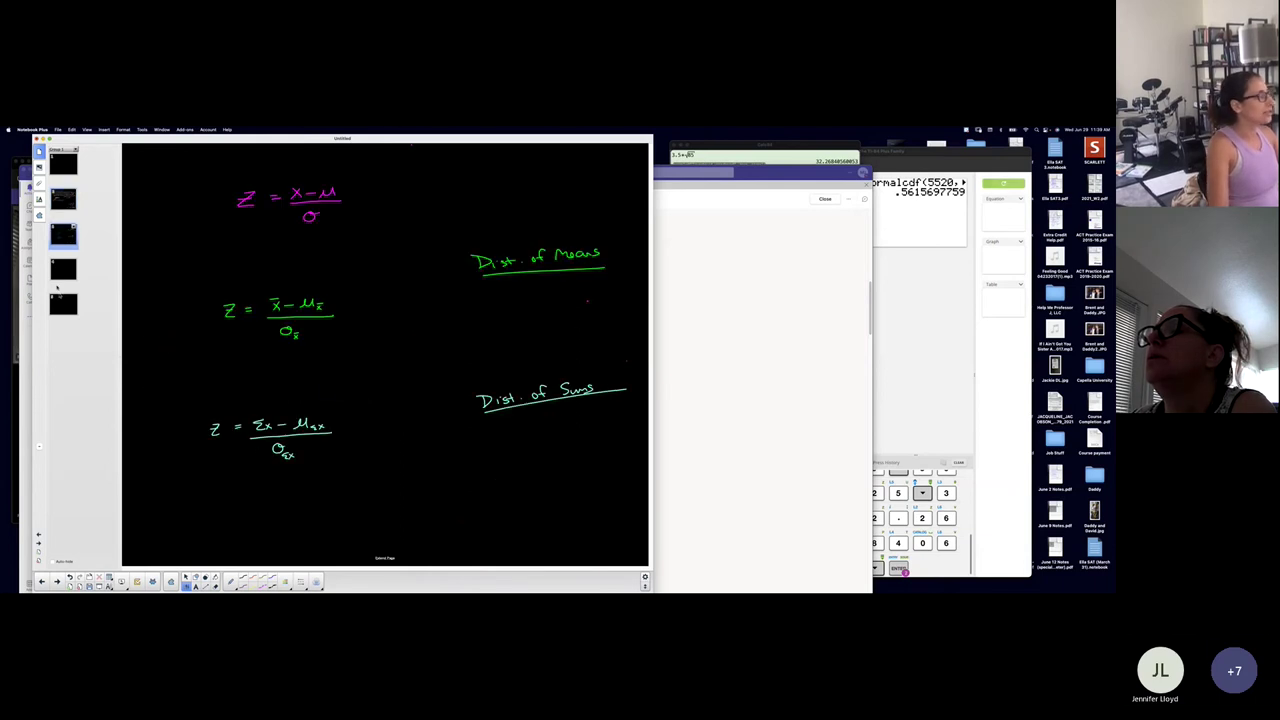
Return to the Central Limit Theorem for Sums problem page and mark the center of the normal curve sketch with a short vertical tick
left_click(56, 276)
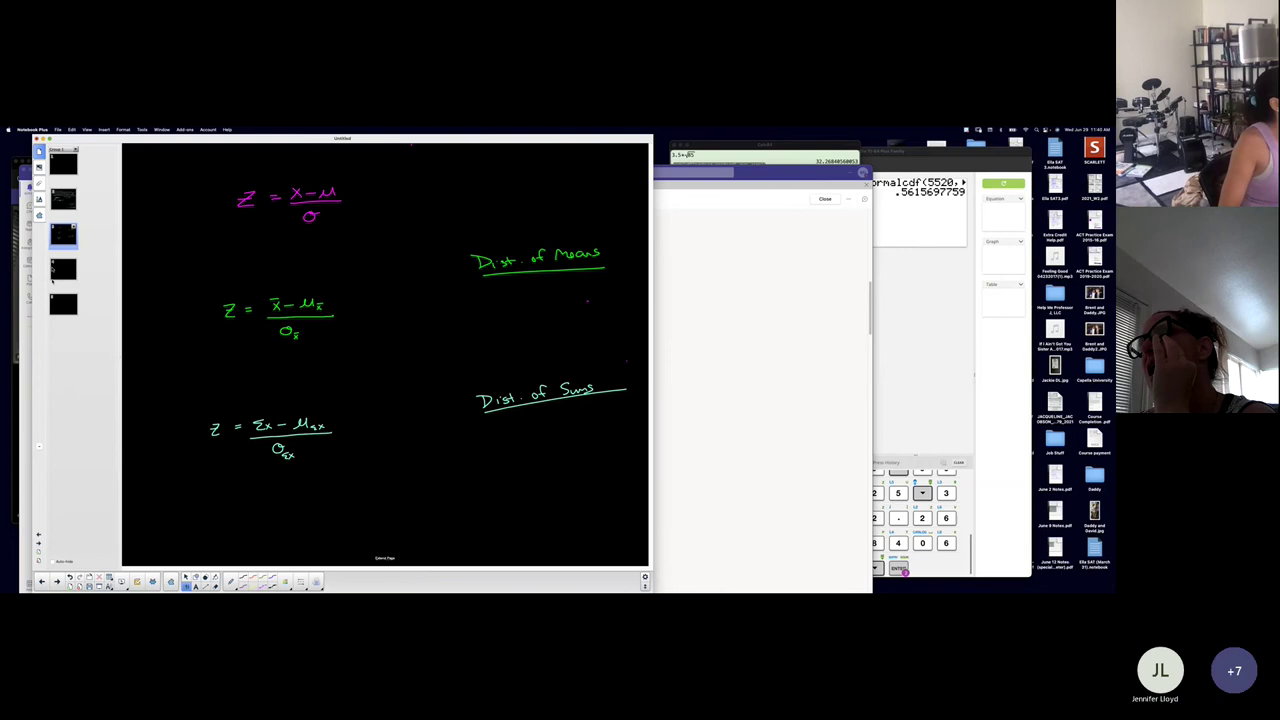
left_click(63, 199)
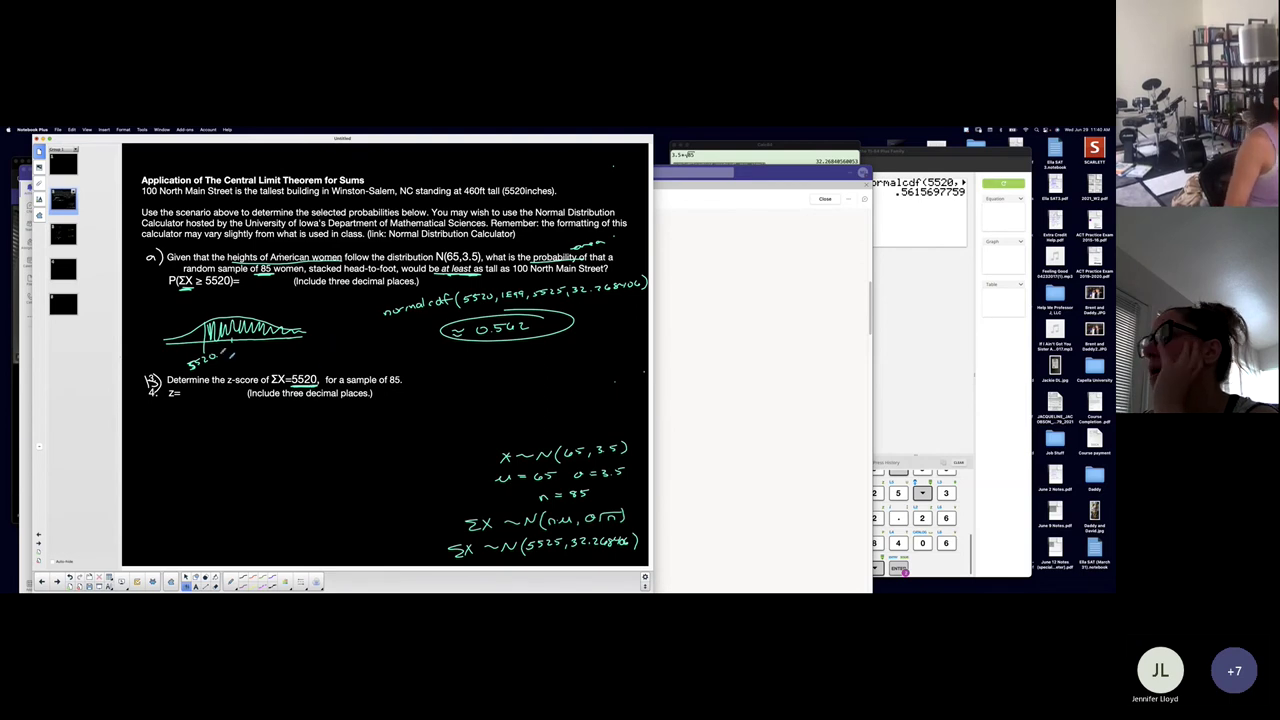
left_click_drag(232, 334, 234, 341)
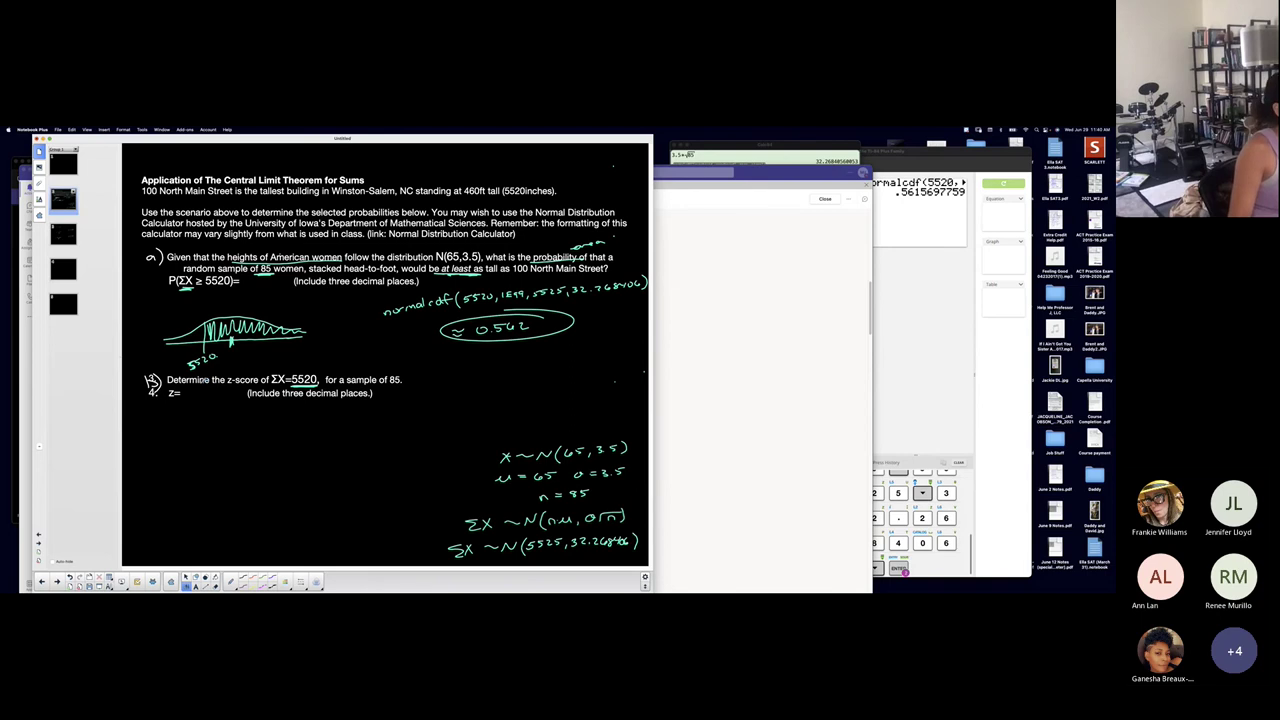
Handwrite "z = 5520 − 5525" with a fraction bar beneath the numerator under part b, consulting the z-score formula page
left_click_drag(175, 436, 207, 443)
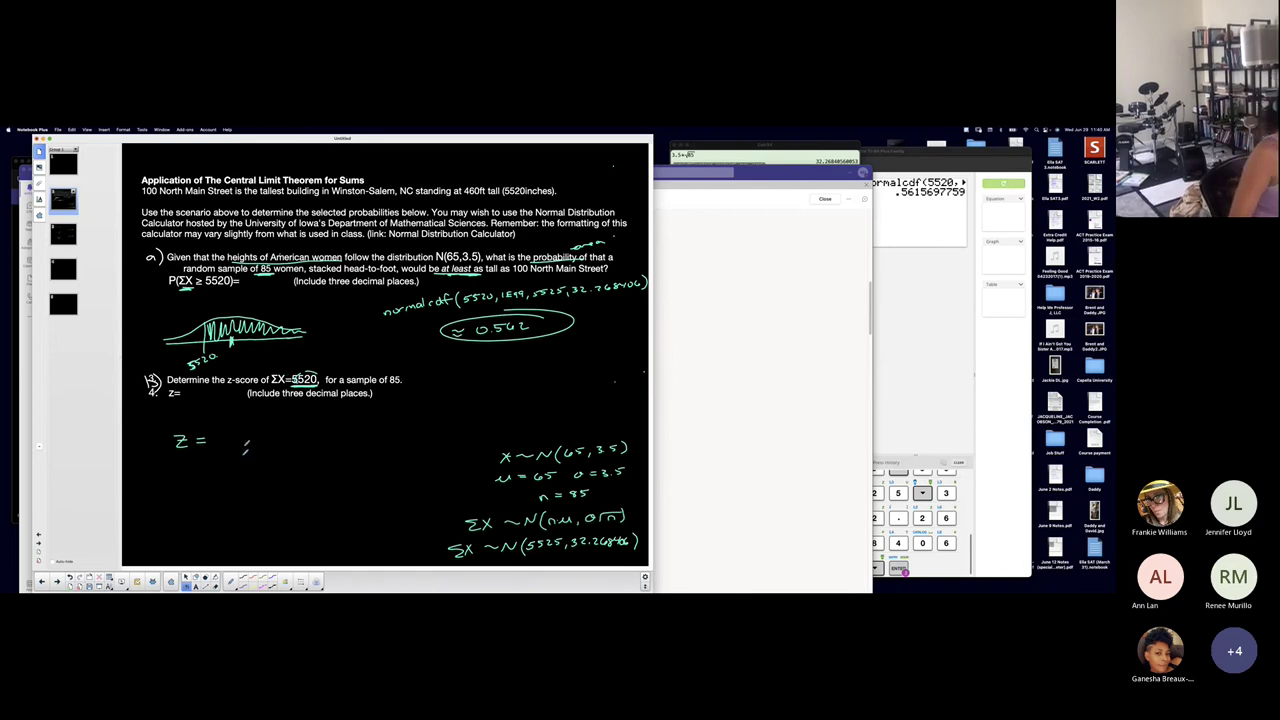
mouse_move(224, 432)
left_mouse_down()
mouse_move(216, 441)
mouse_move(250, 440)
left_mouse_up()
left_click_drag(258, 432, 258, 432)
left_click_drag(261, 436, 268, 436)
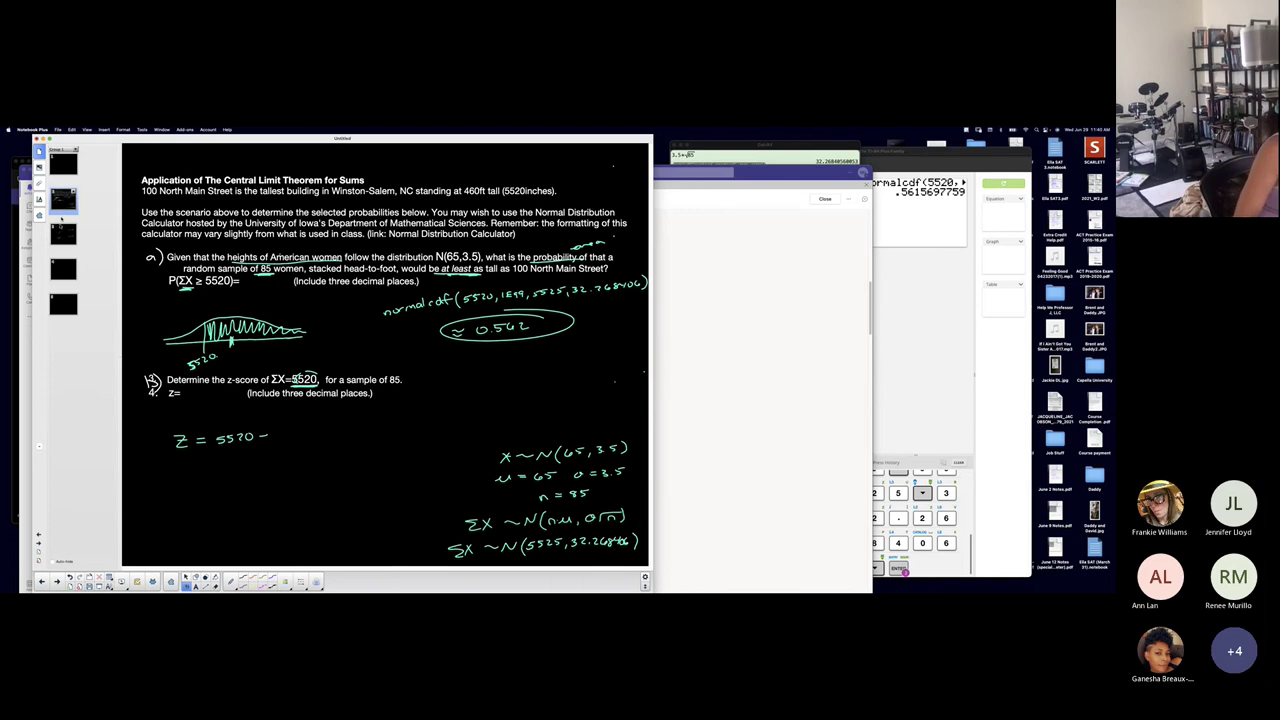
left_click(63, 233)
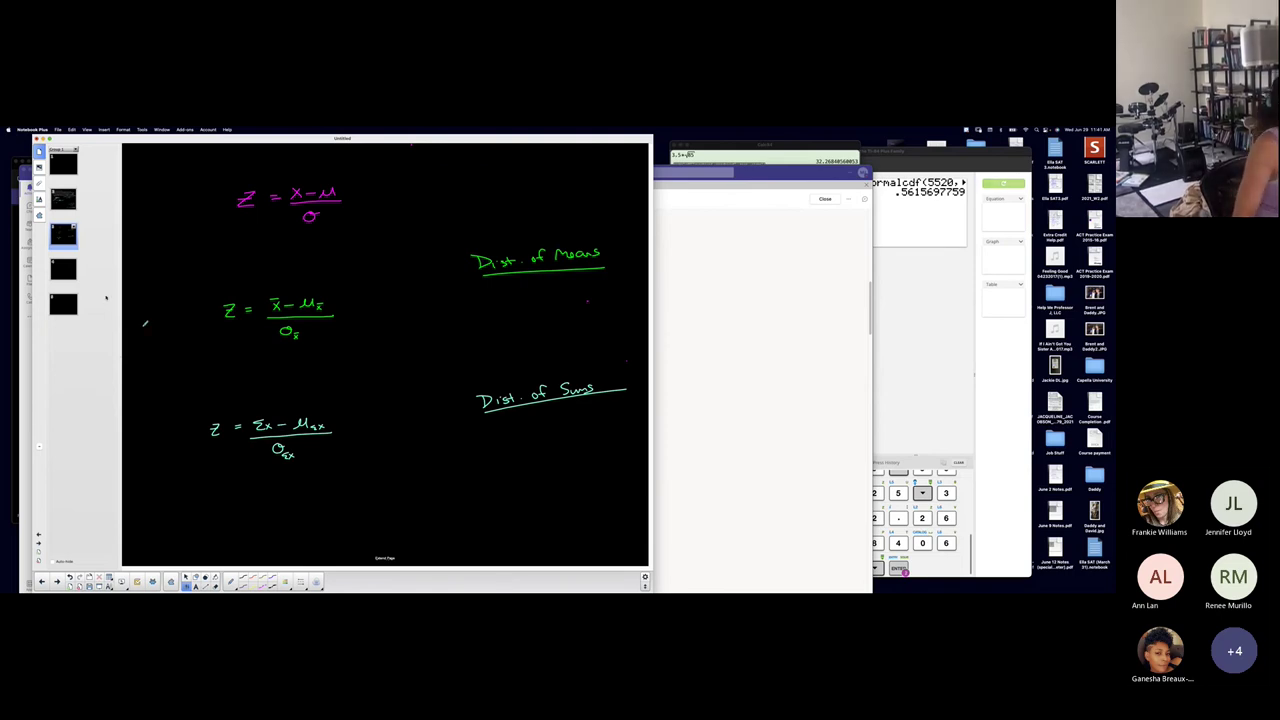
left_click(63, 199)
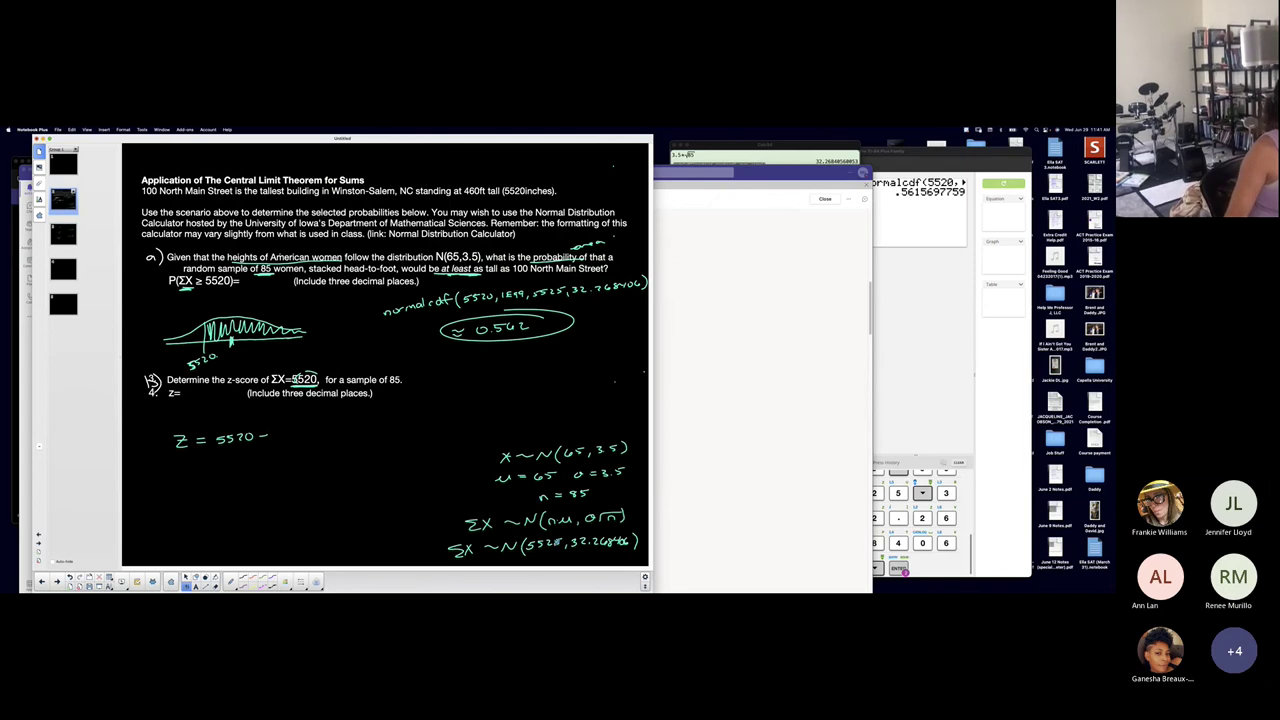
left_click_drag(272, 430, 313, 427)
left_click_drag(218, 448, 316, 446)
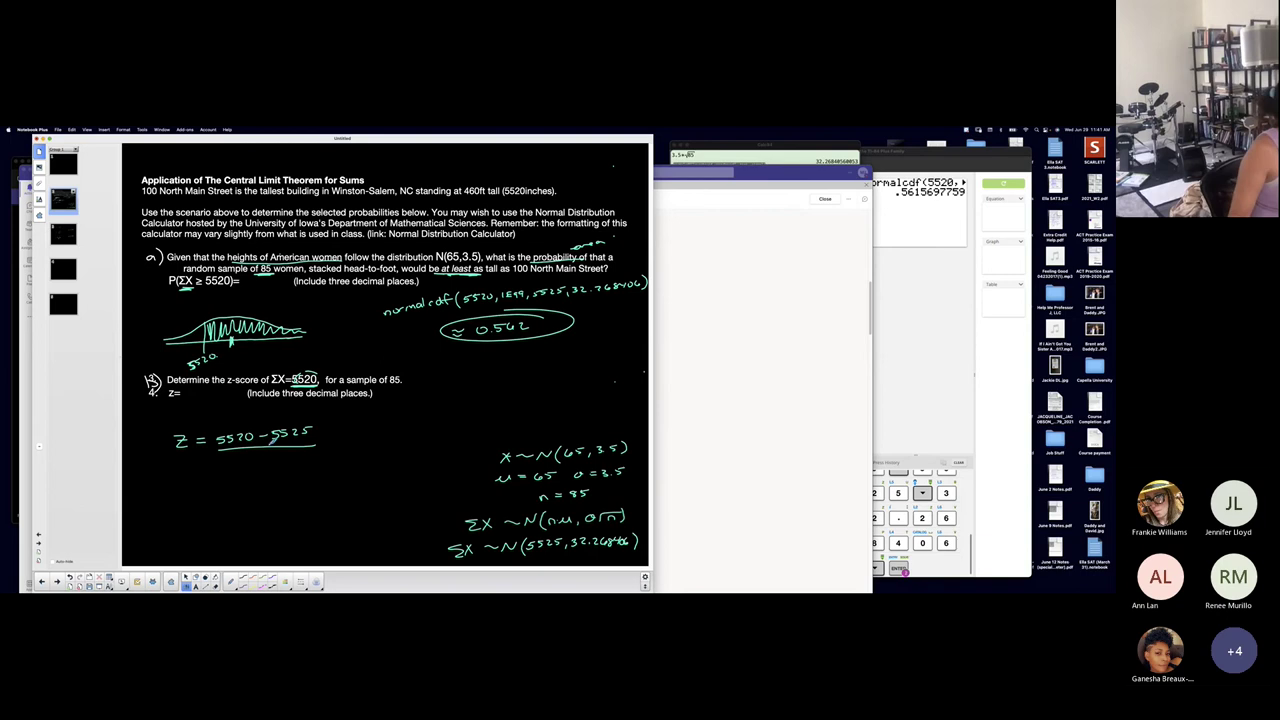
Check the sums formula's denominator and handwrite 32.268406 beneath the fraction bar of the part b calculation
left_click(63, 234)
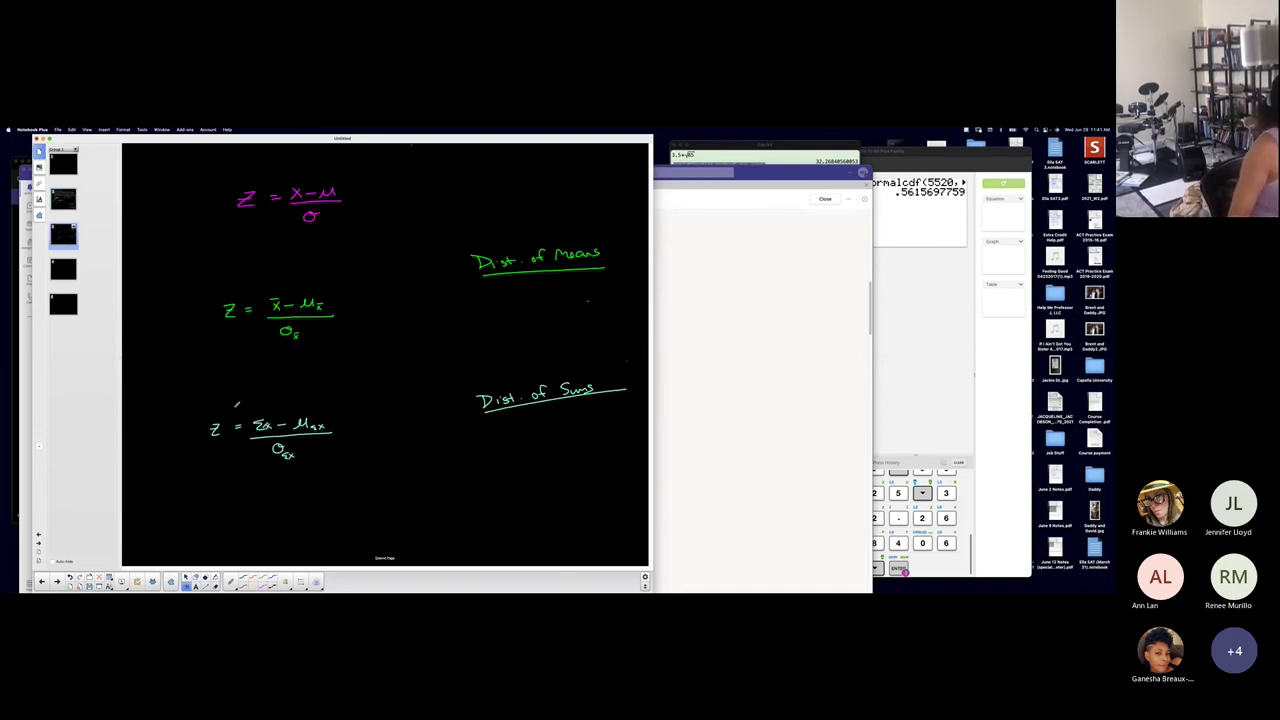
left_click(63, 200)
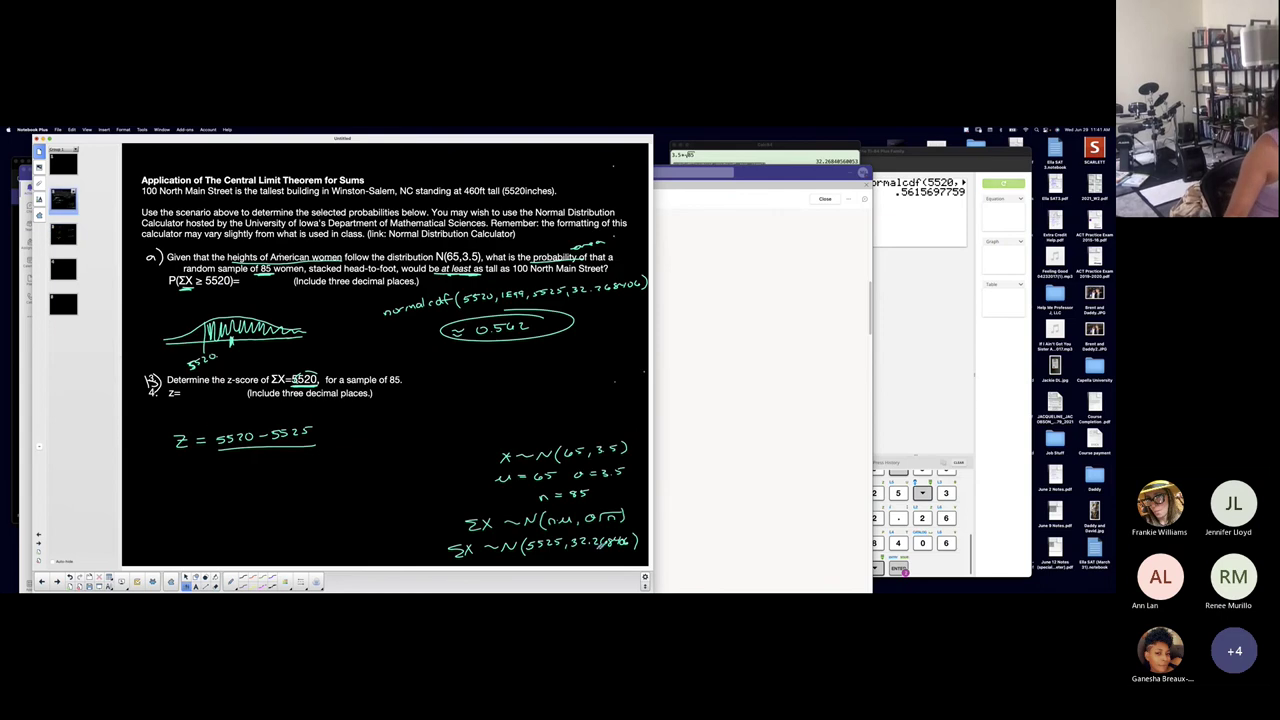
mouse_move(236, 448)
left_mouse_down()
mouse_move(246, 466)
mouse_move(310, 460)
left_mouse_up()
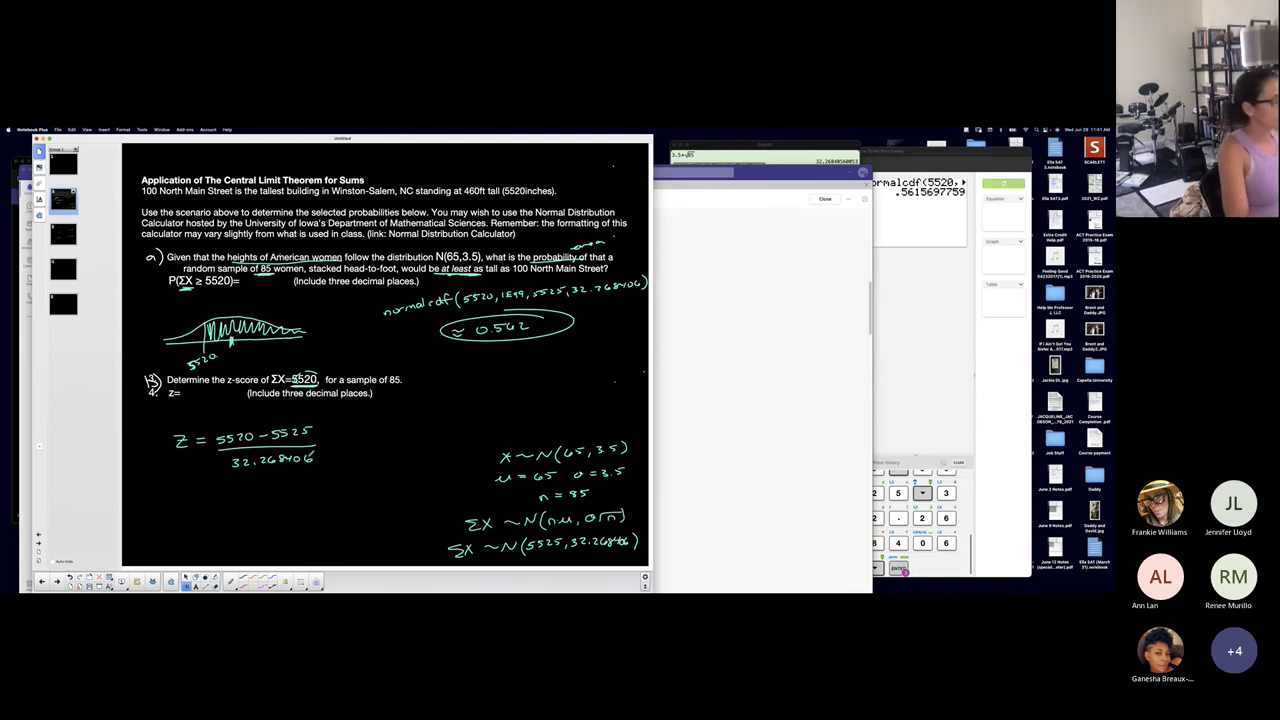
Switch to the TI-84 Plus calculator, clear its screen and evaluate (5520-5525)/32.268406
left_click(890, 338)
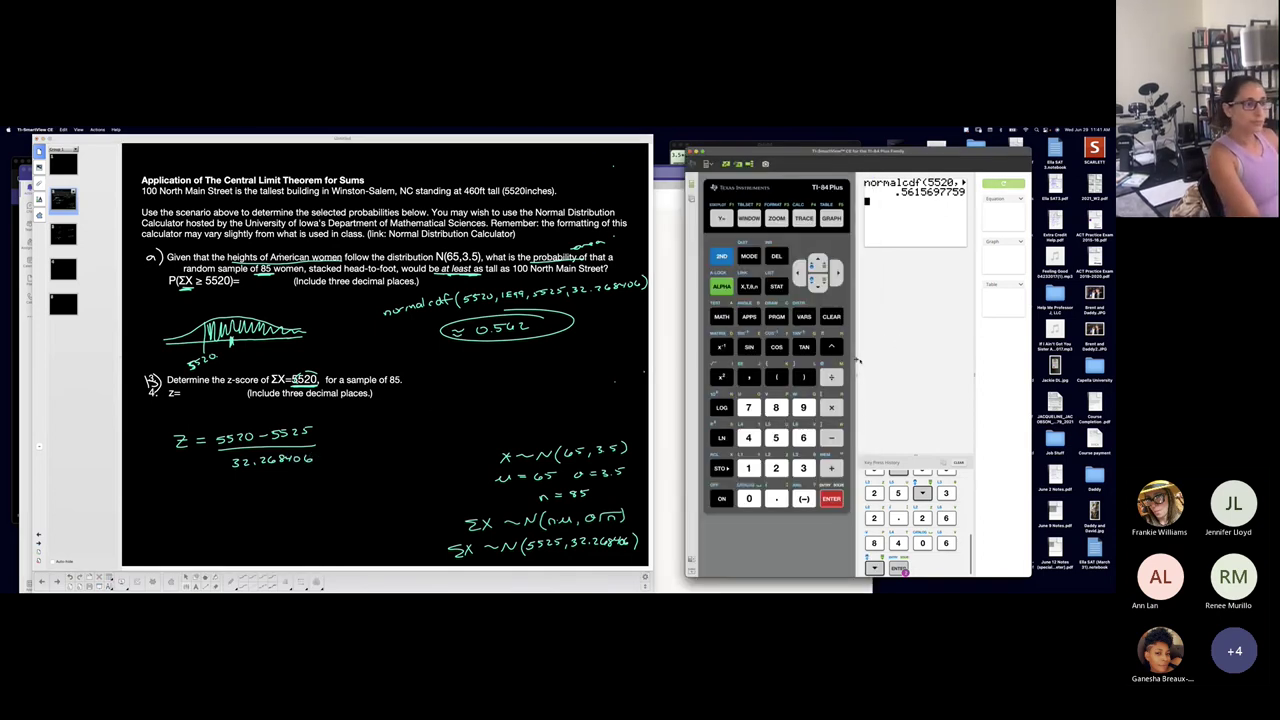
left_click(831, 316)
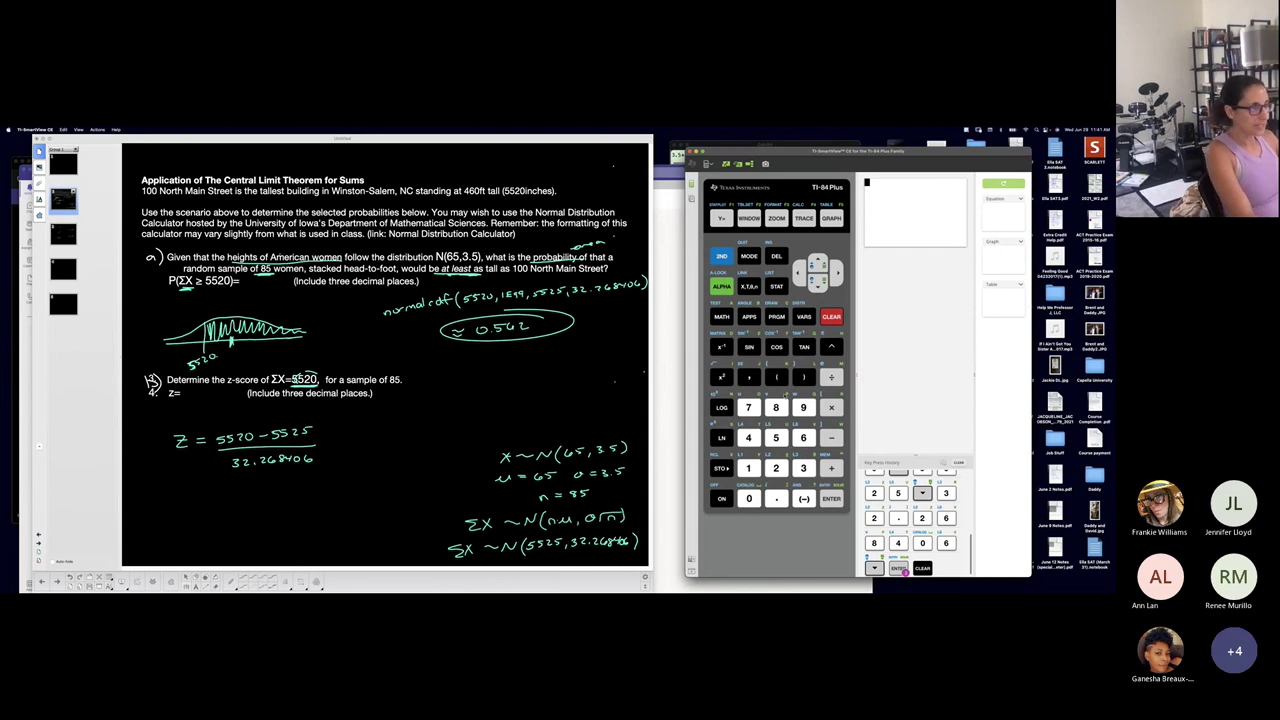
left_click(776, 377)
left_click(775, 437)
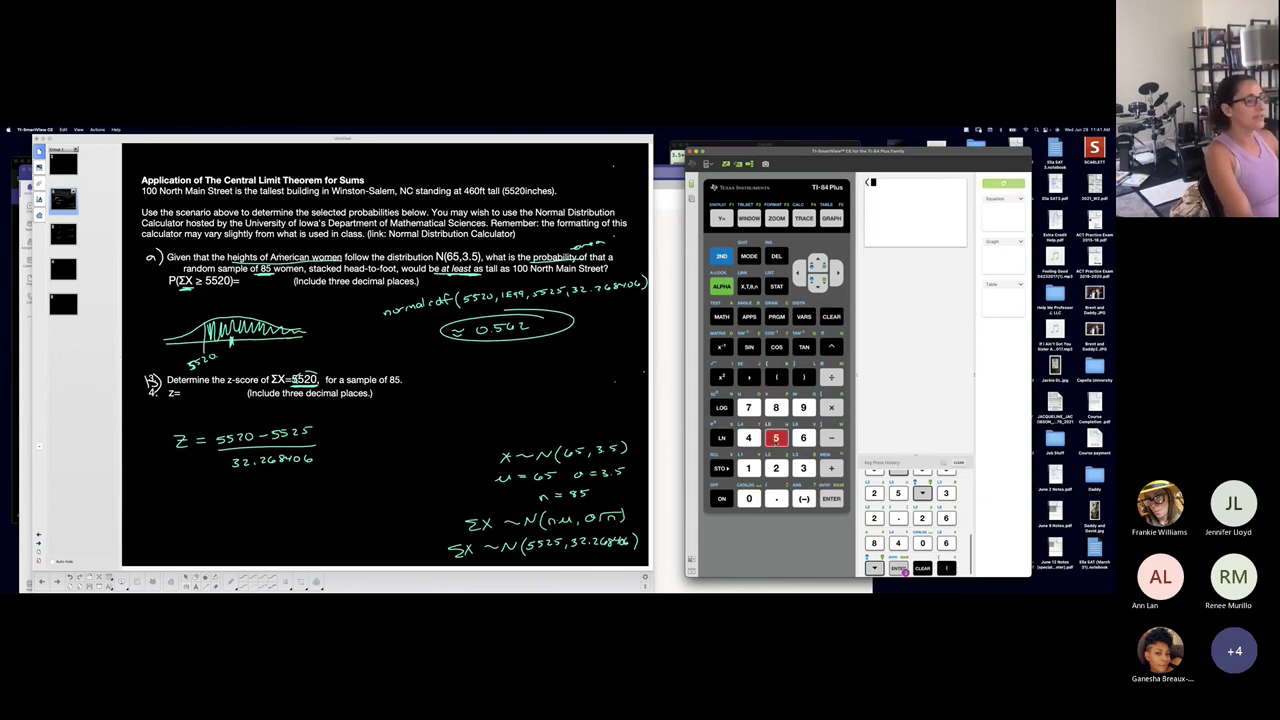
type("520")
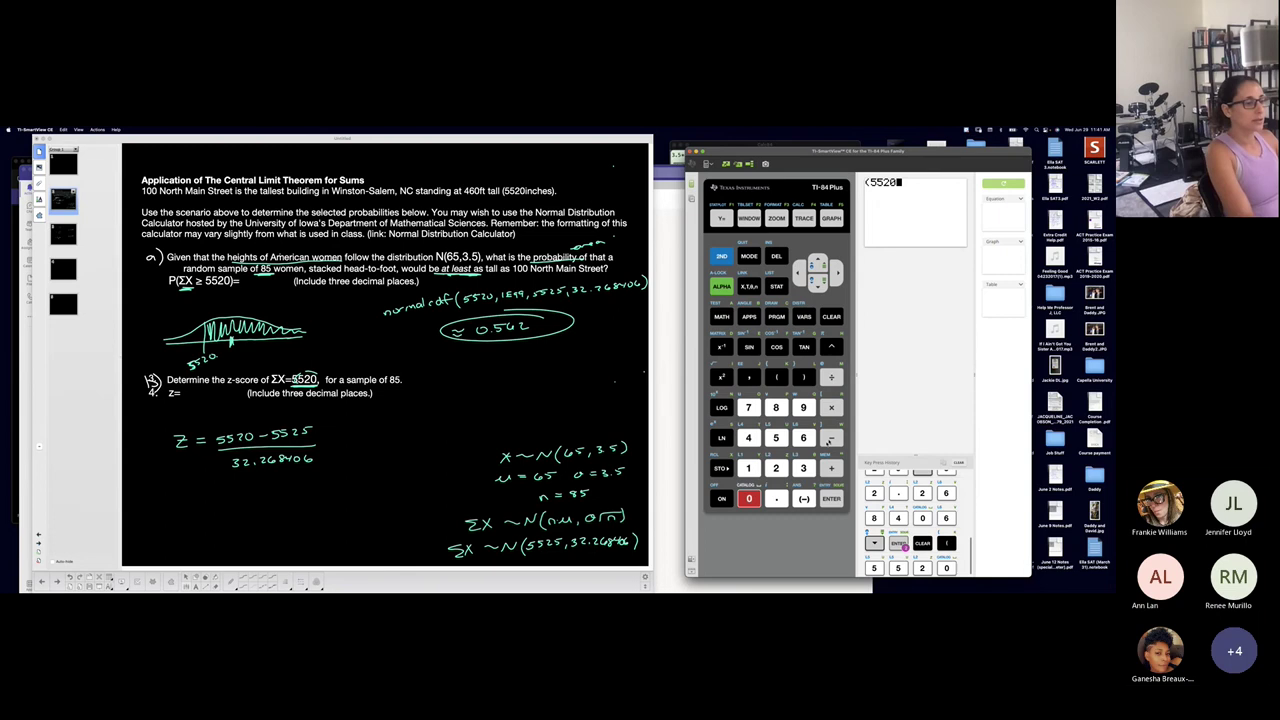
type("-552")
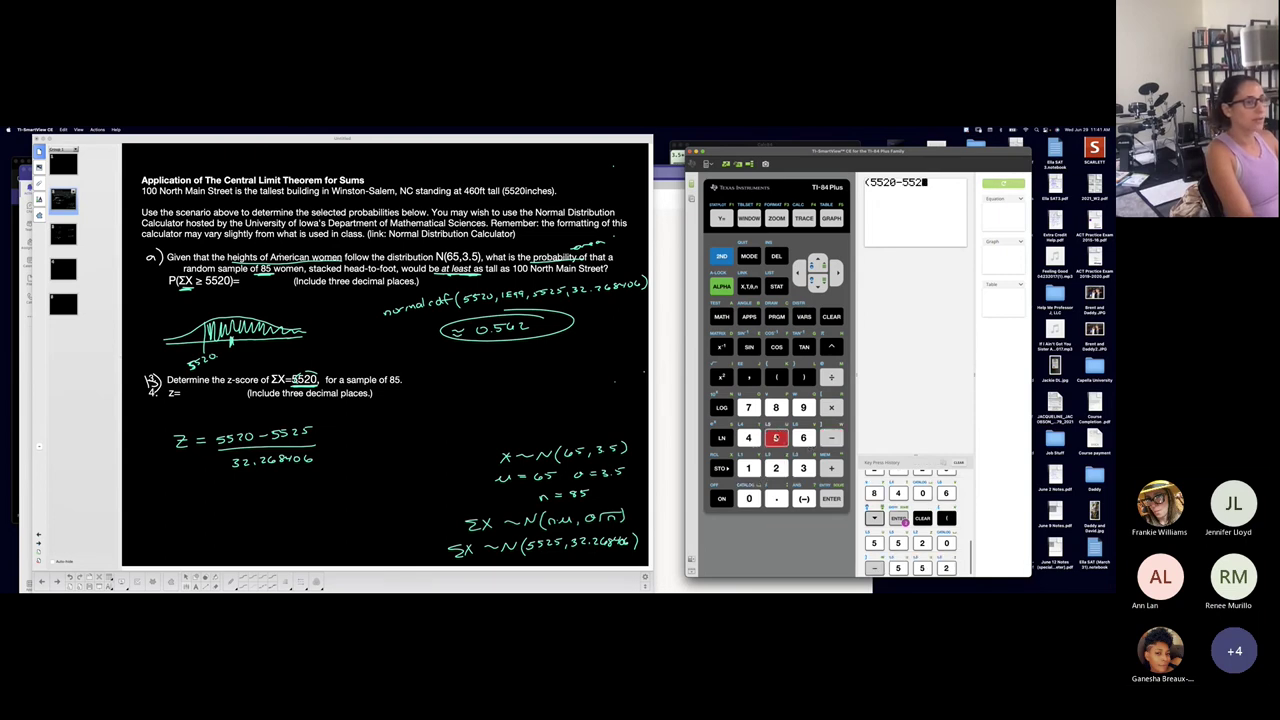
type("5)")
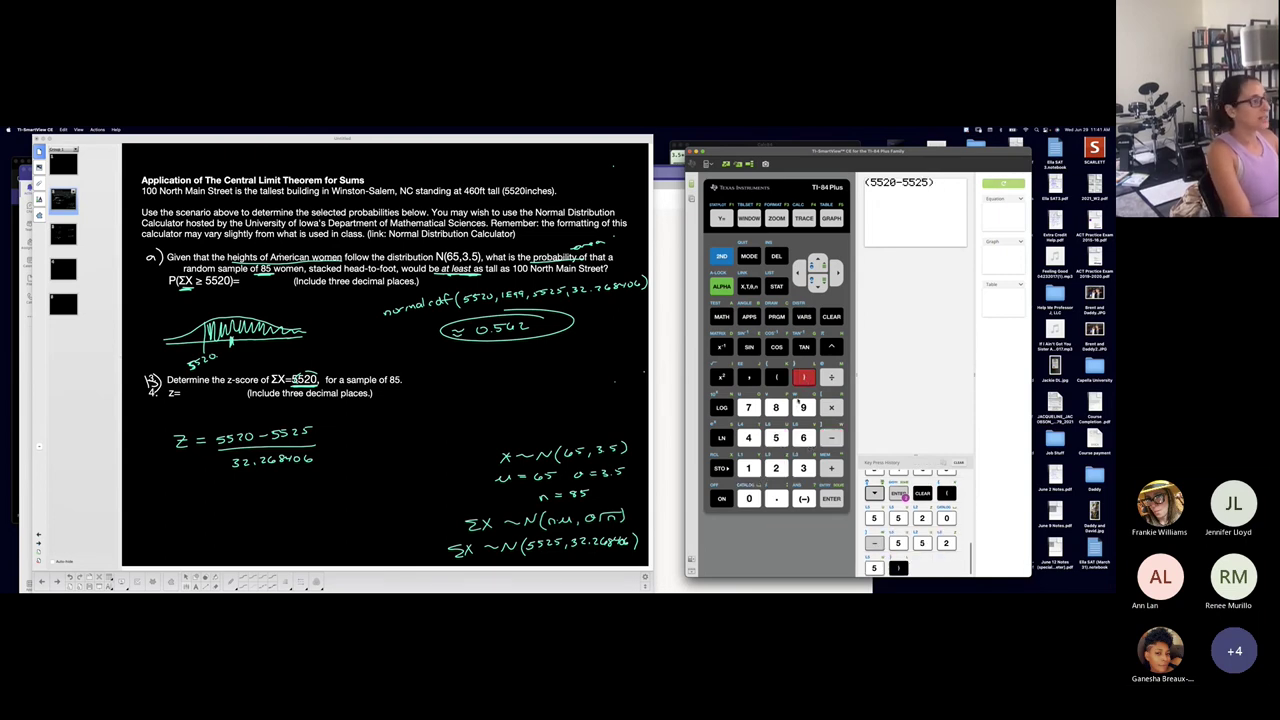
type("/")
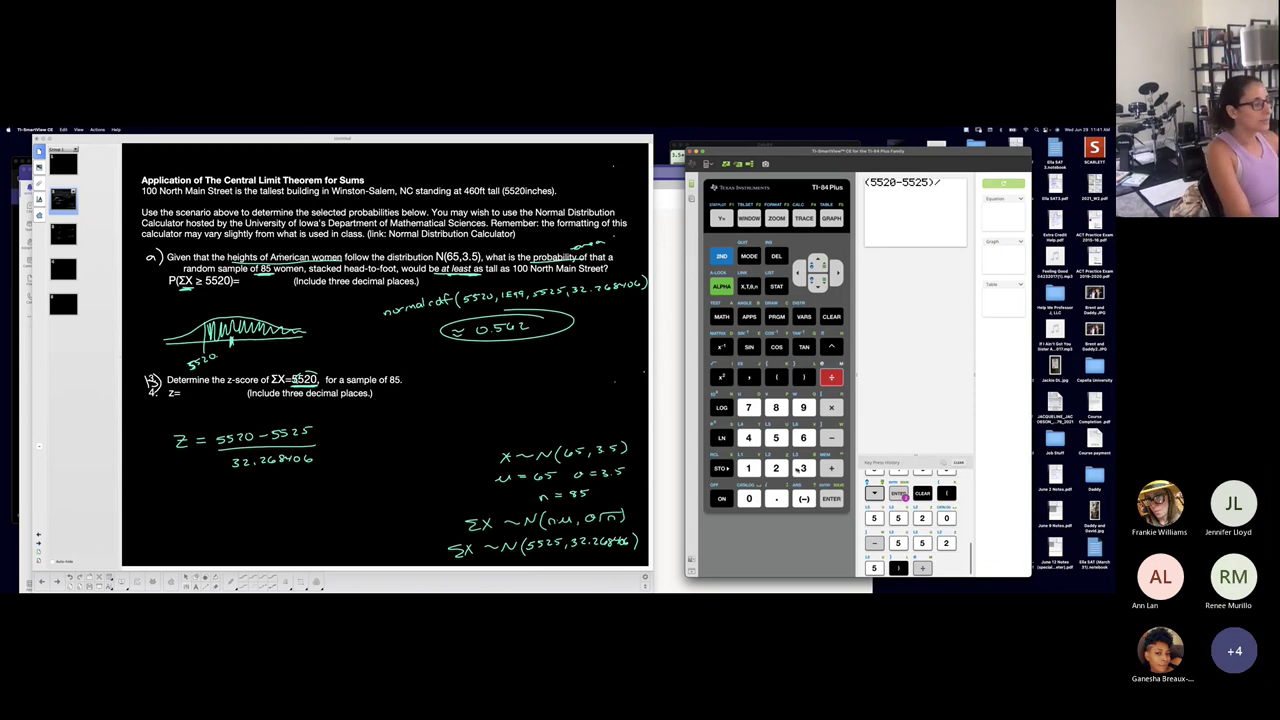
type("32.")
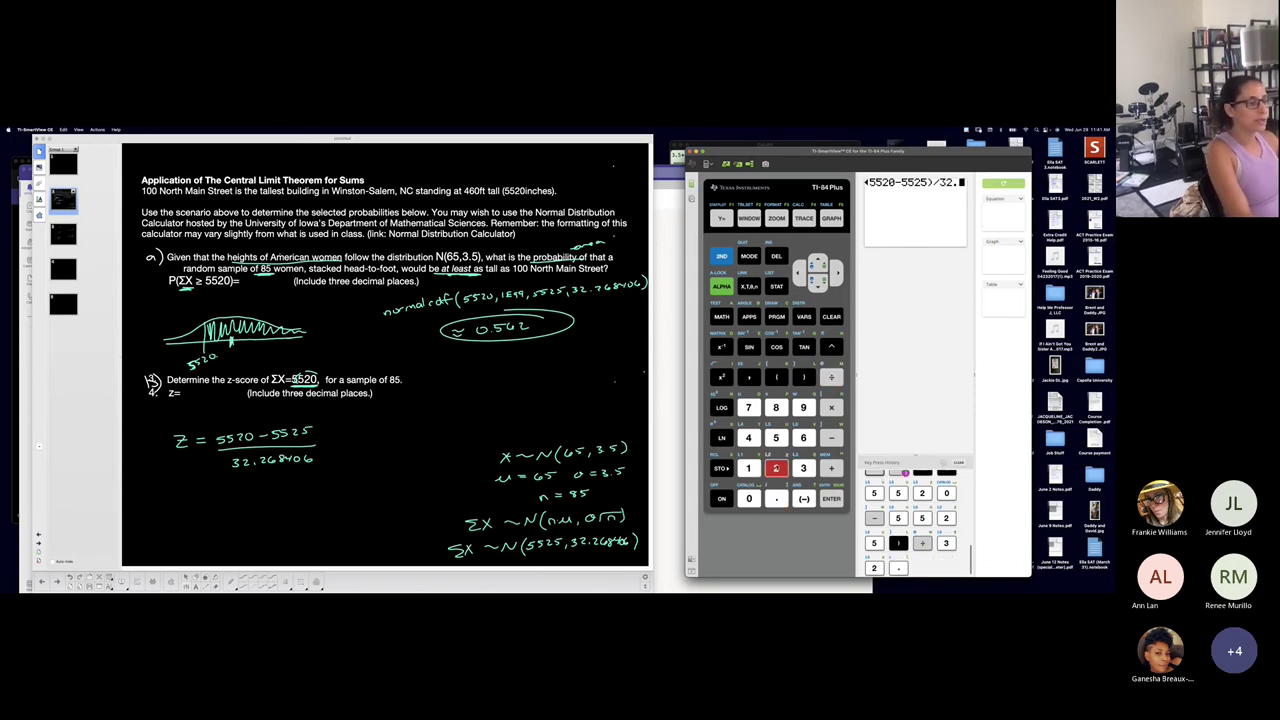
type("26")
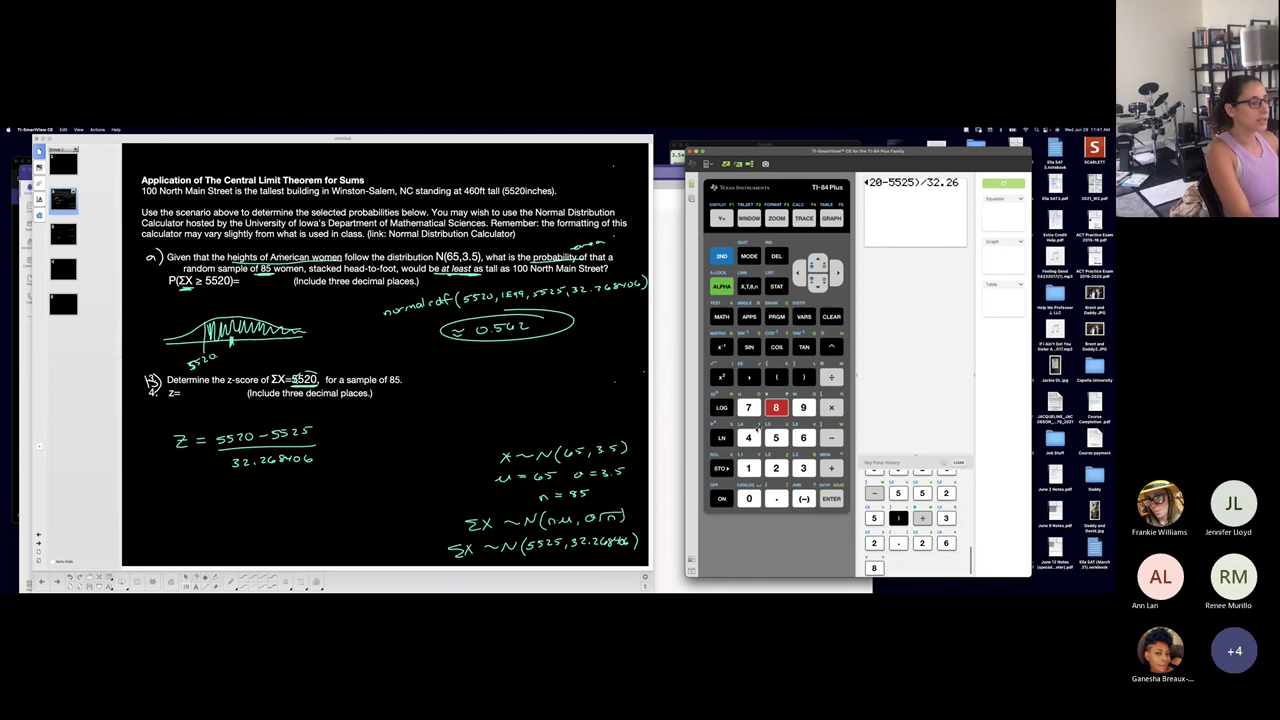
type("8406")
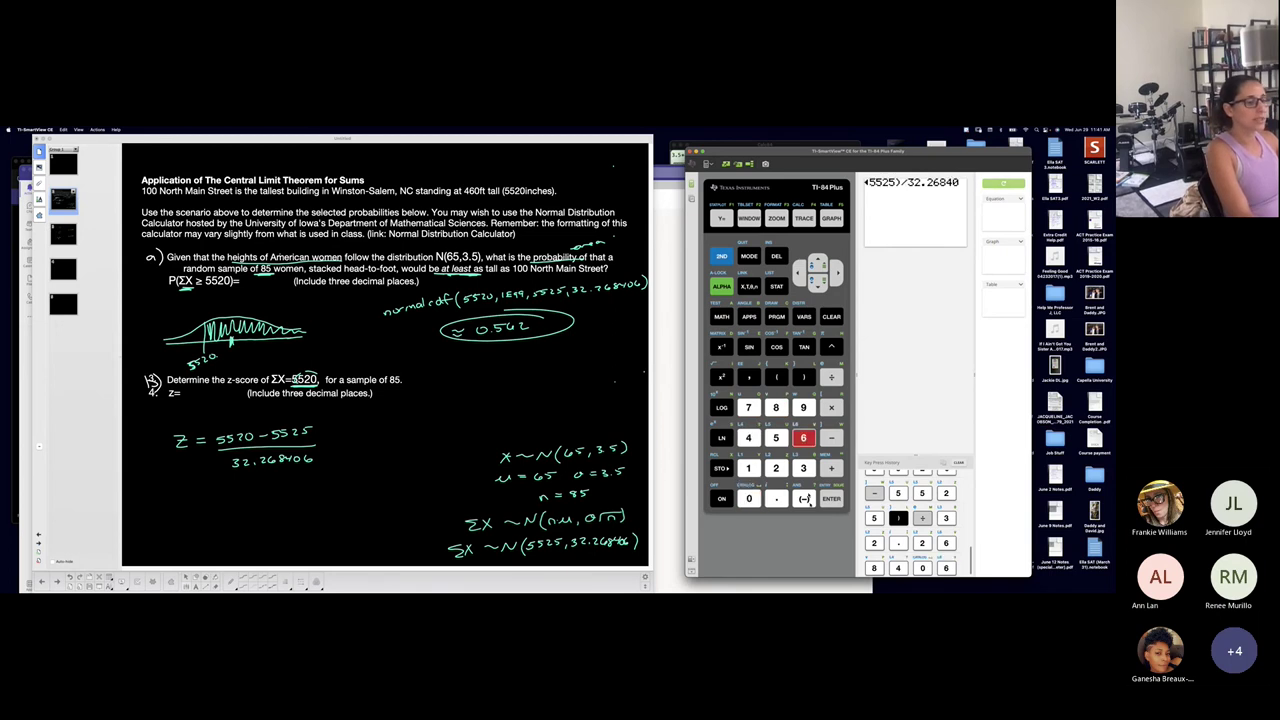
key("Return")
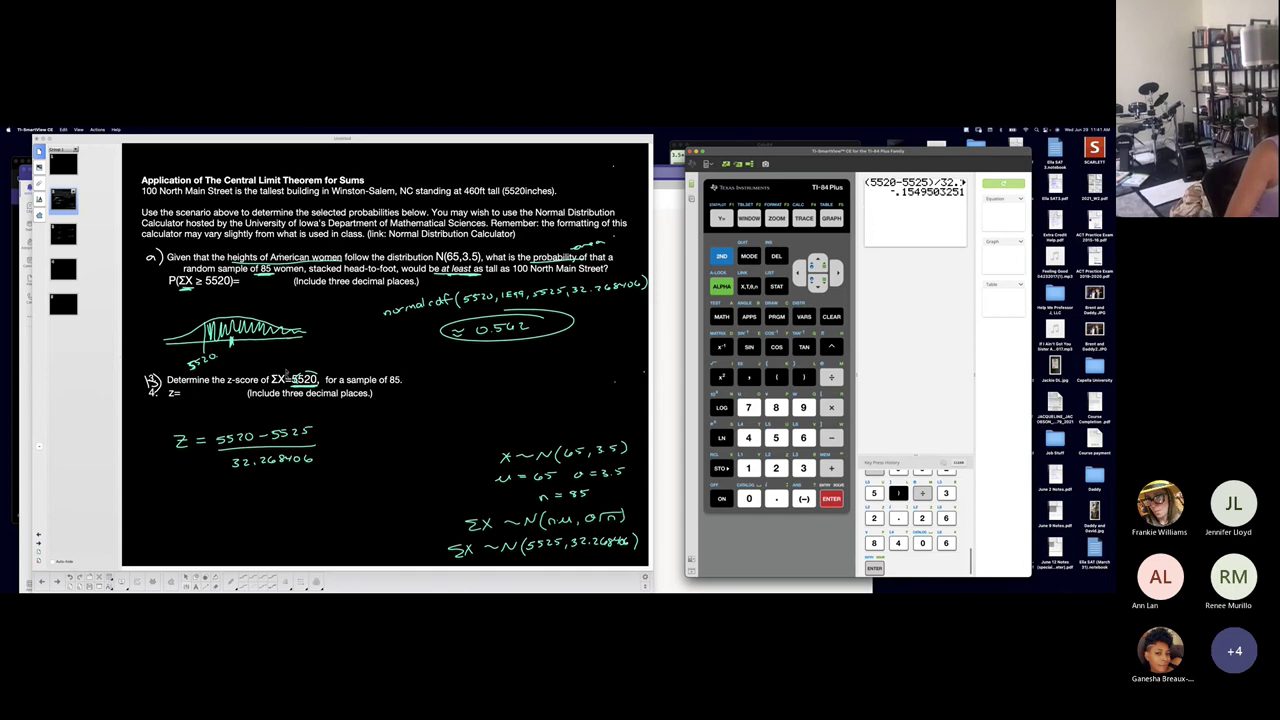
Handwrite the rounded z-score "≈ −0.155" beside the part b fraction on the problem page
left_click_drag(325, 438, 381, 446)
left_click(371, 446)
left_click_drag(384, 437, 391, 446)
left_click_drag(394, 436, 401, 435)
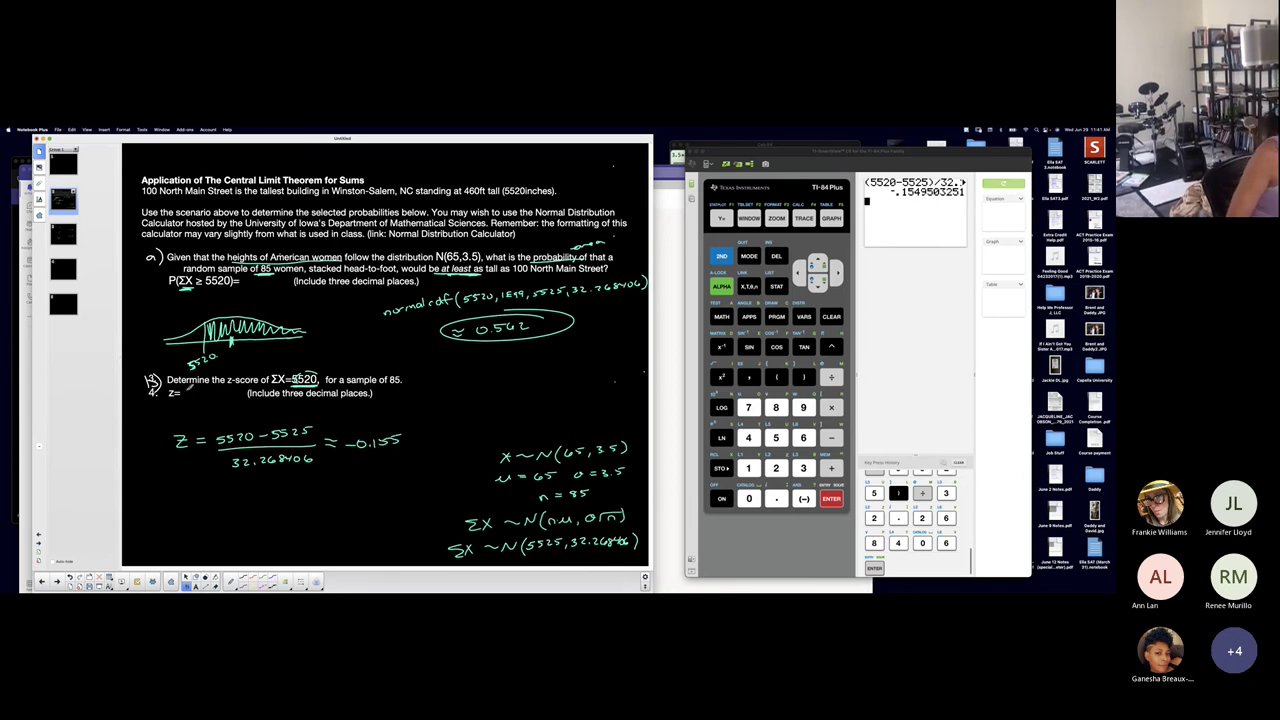
Fill in −0.155 after the printed "z=" in part b and circle the answer
left_click_drag(185, 392, 219, 388)
left_click(203, 394)
mouse_move(221, 390)
left_mouse_down()
mouse_move(234, 387)
mouse_move(162, 396)
mouse_move(238, 389)
left_mouse_up()
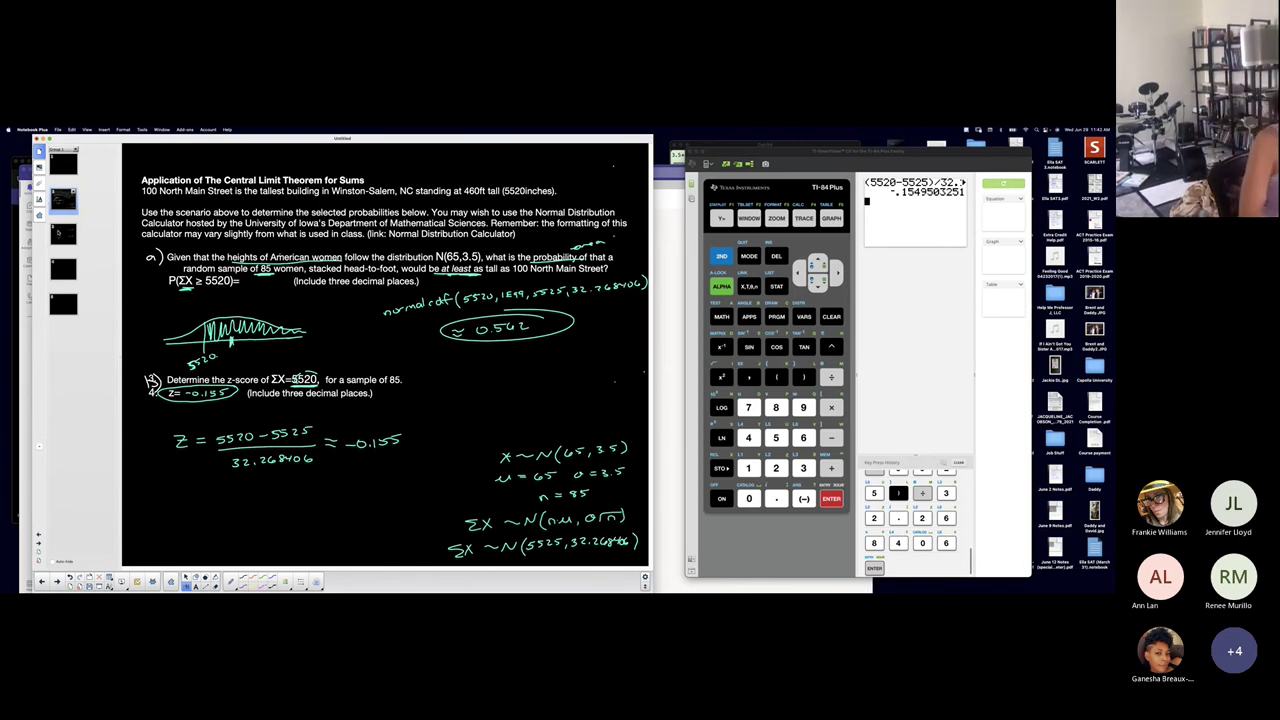
On the z-score formula page, handwrite "z = Σx − n·μ" with a fraction bar below the sums formula, consulting the problem page's notation
left_click(60, 233)
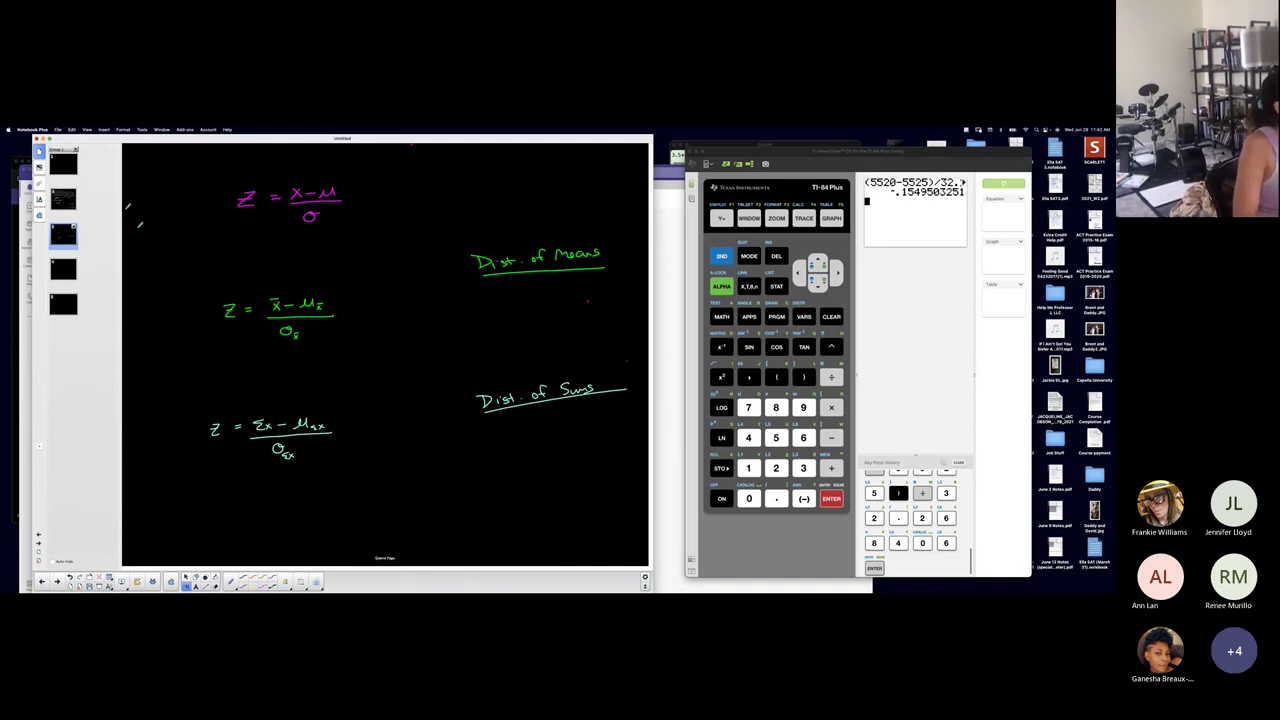
left_click(63, 197)
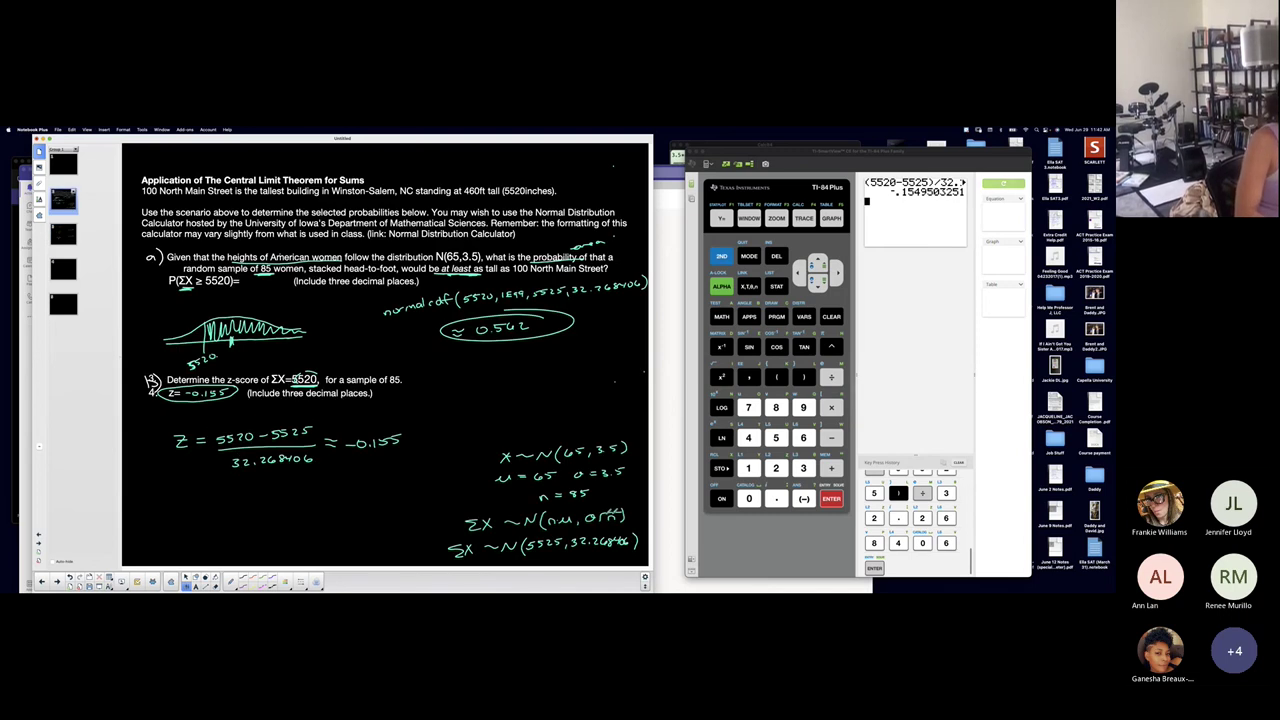
left_click(62, 232)
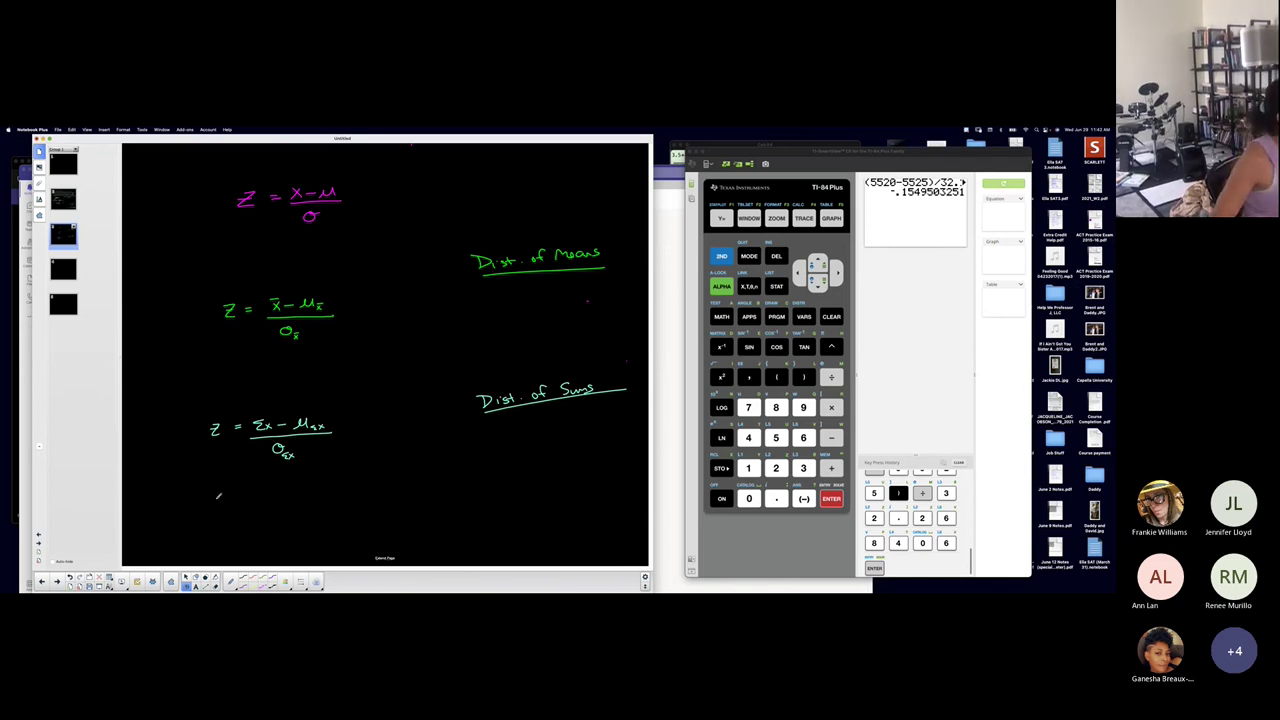
mouse_move(217, 497)
left_mouse_down()
mouse_move(228, 508)
mouse_move(300, 497)
left_mouse_up()
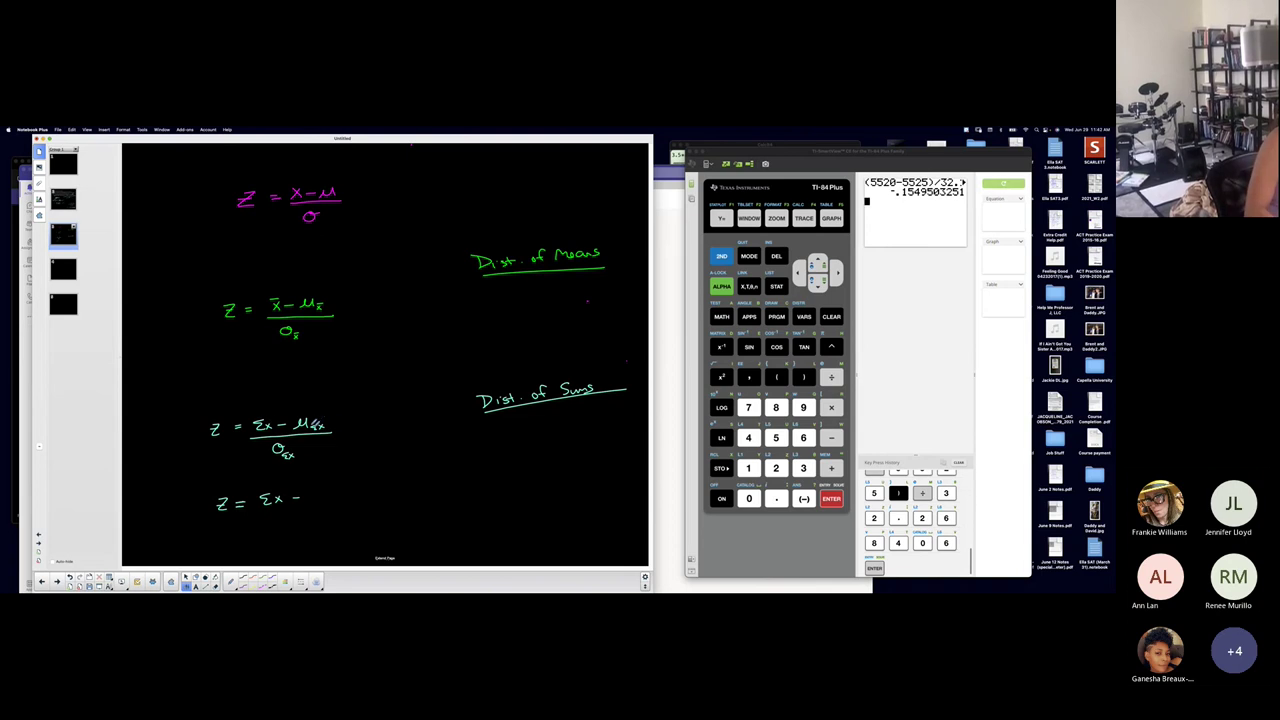
left_click(63, 199)
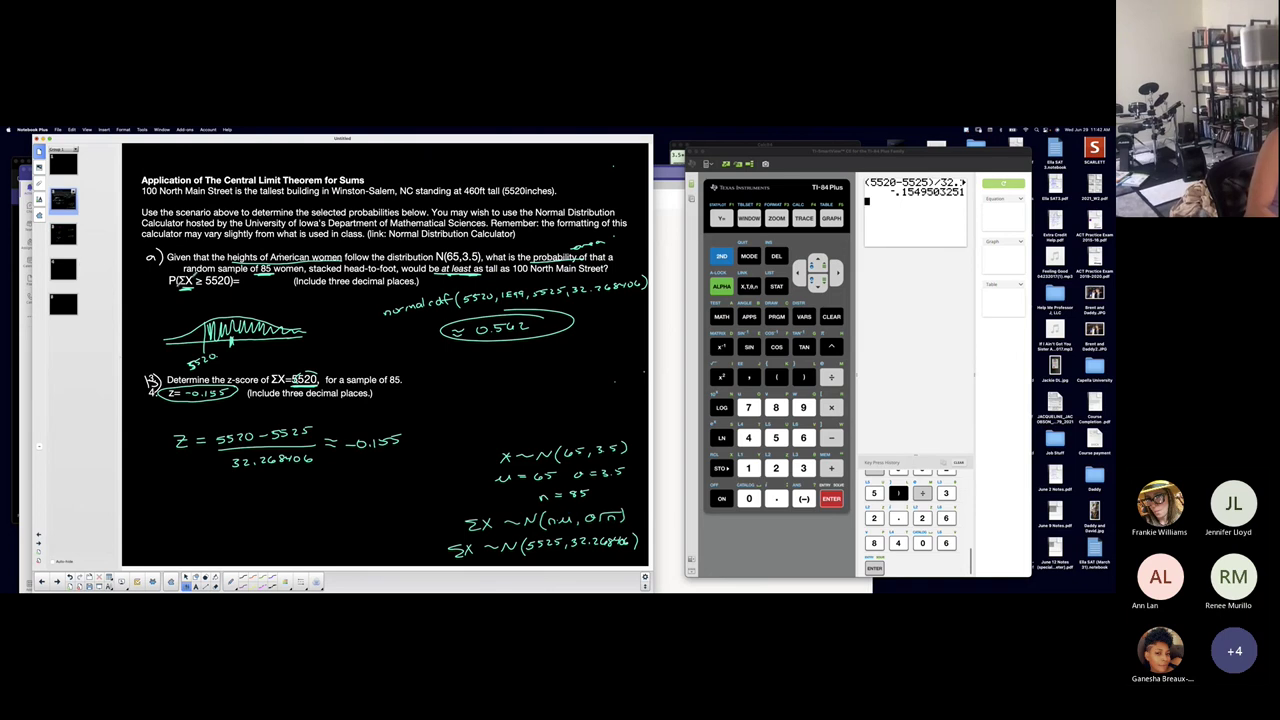
left_click(64, 236)
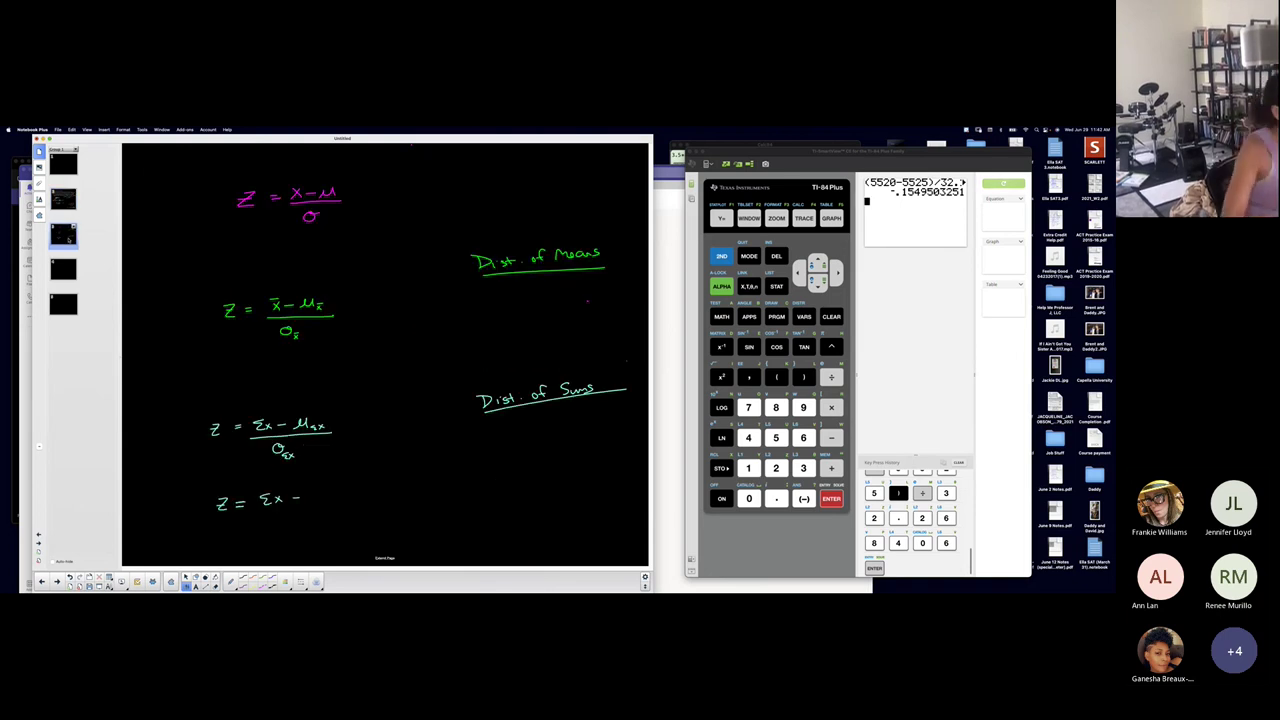
left_click_drag(308, 494, 338, 489)
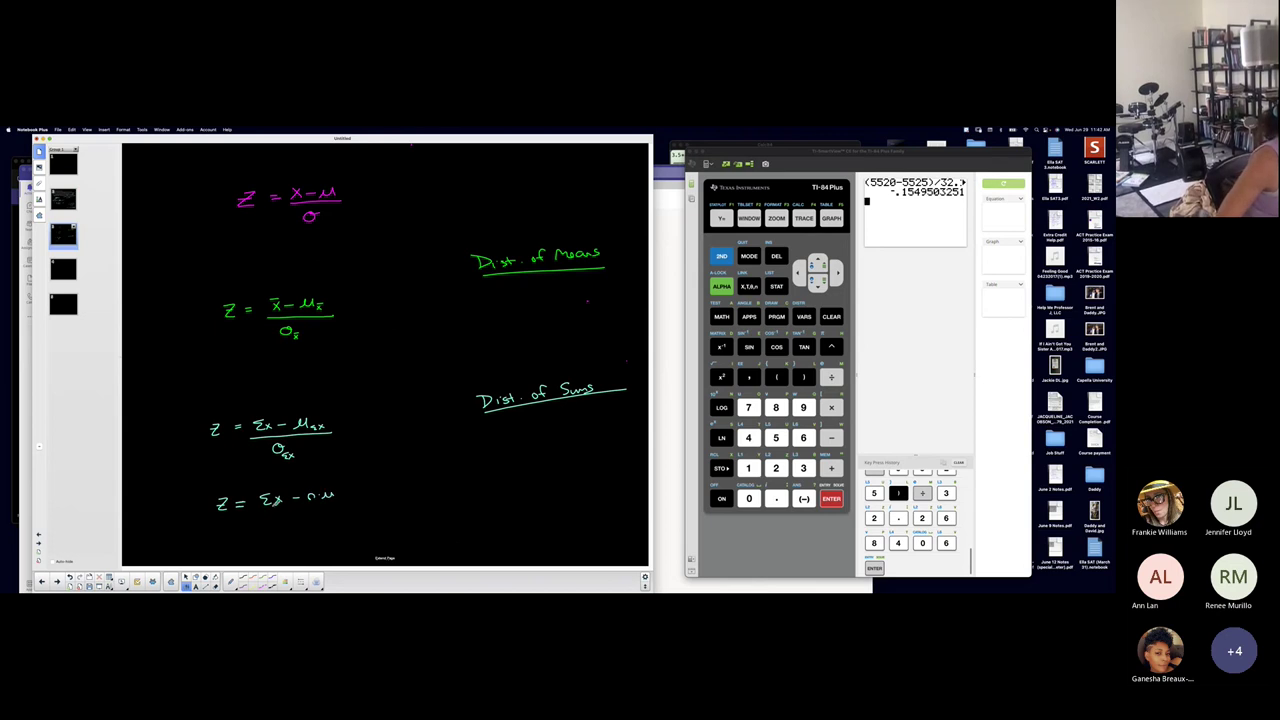
left_click_drag(259, 509, 343, 507)
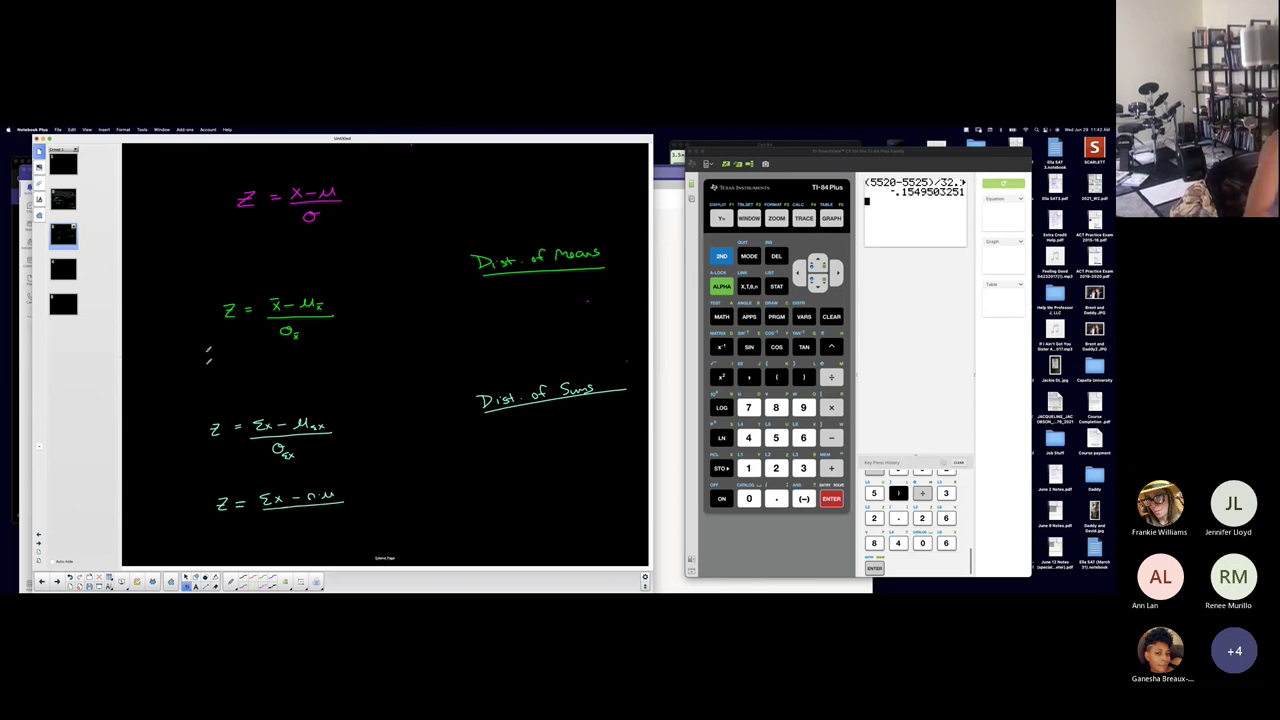
Complete the expanded sums formula with σ√n as the denominator, checking it against the worked problem page
left_click(78, 193)
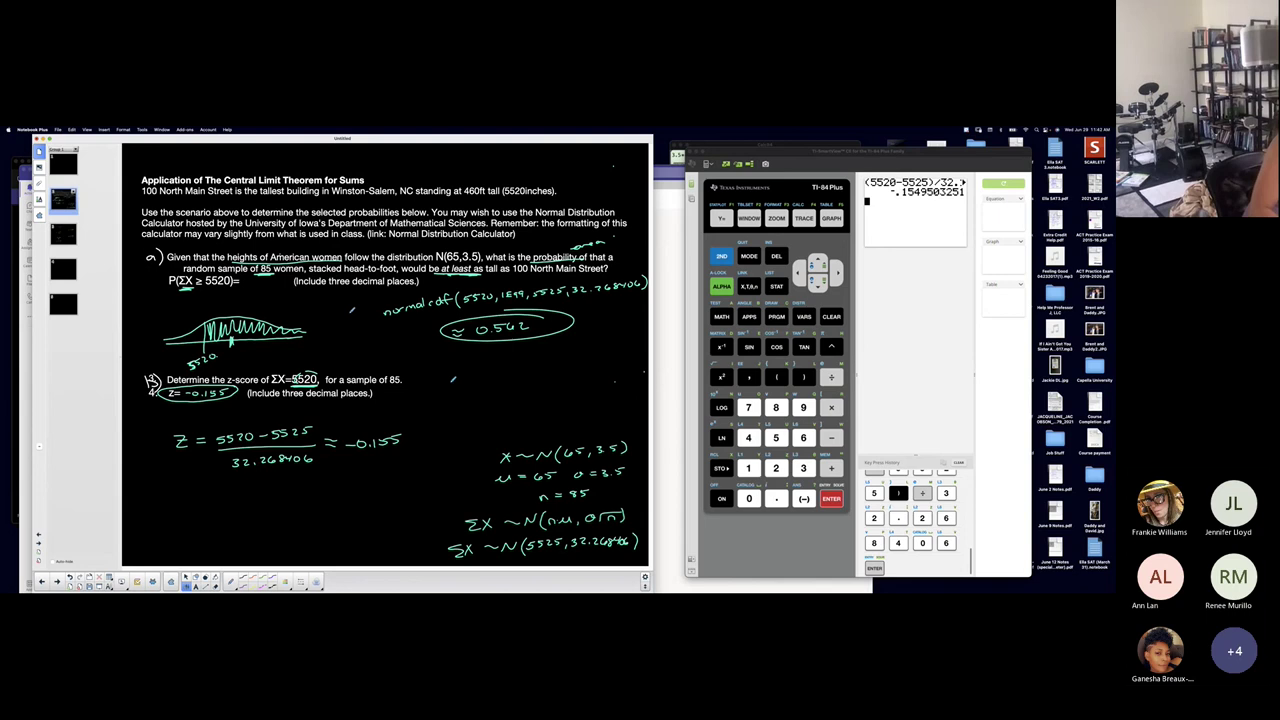
left_click(72, 232)
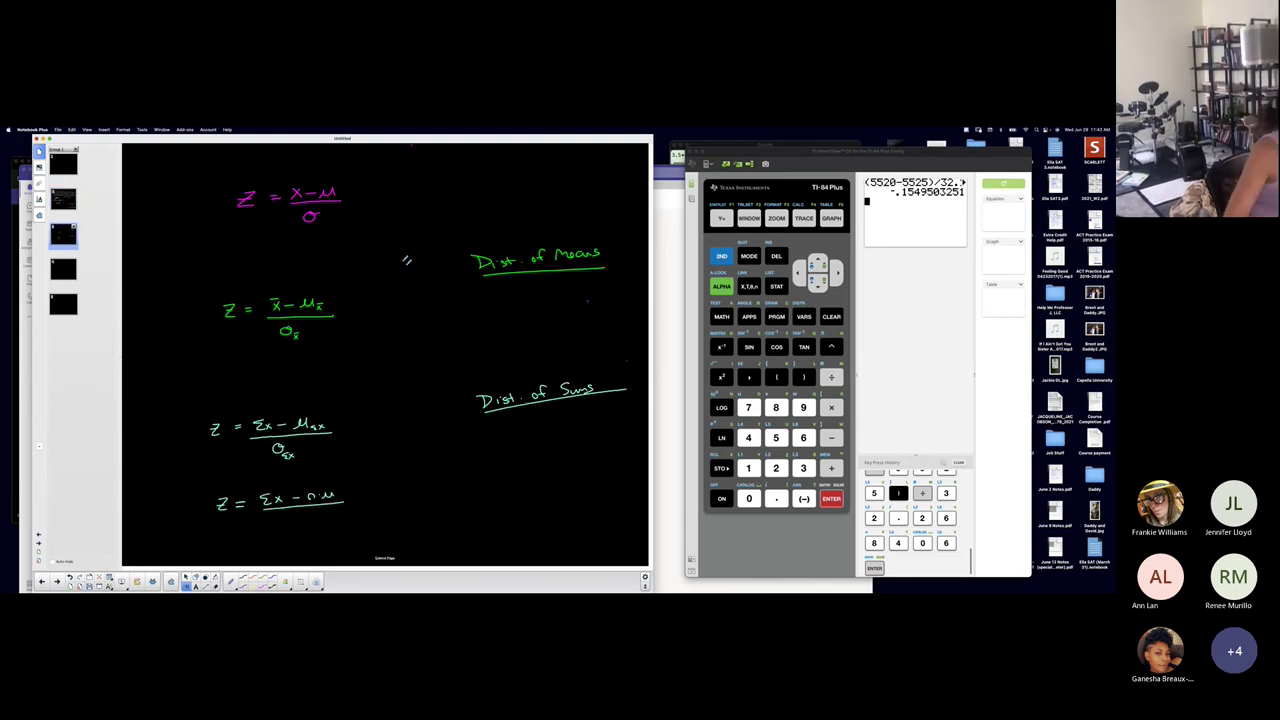
left_click_drag(290, 517, 318, 508)
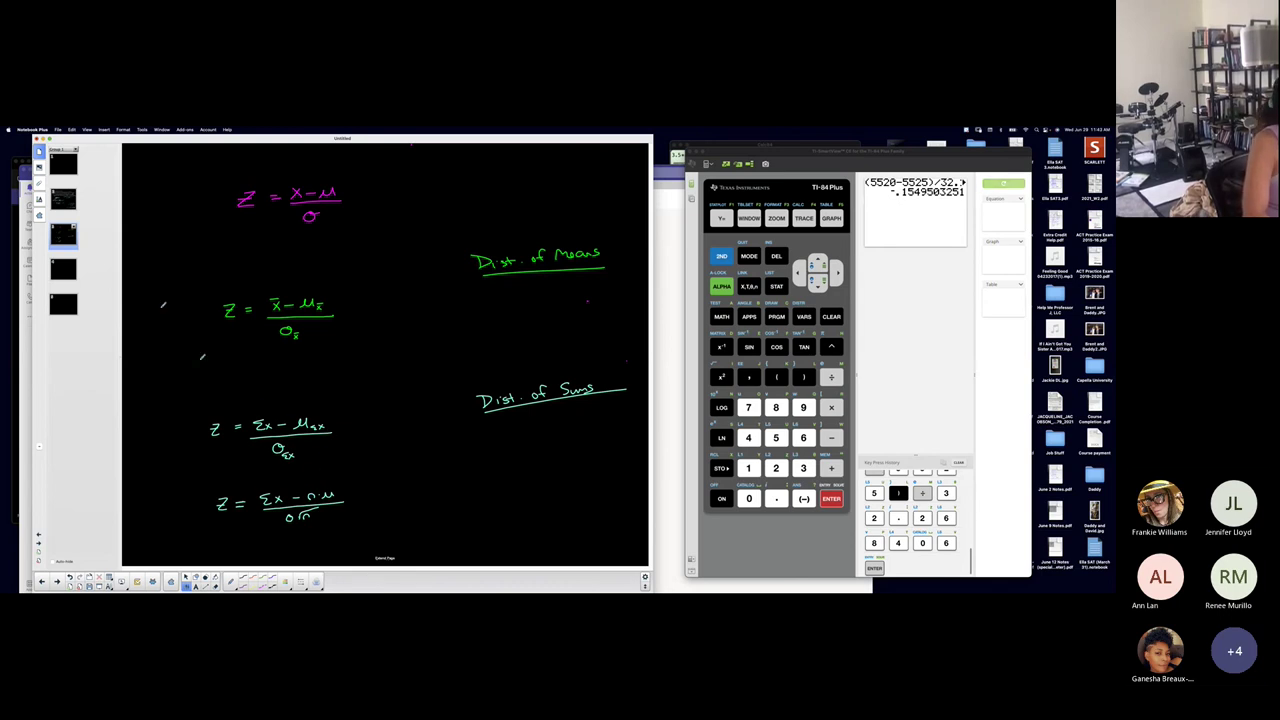
left_click(78, 203)
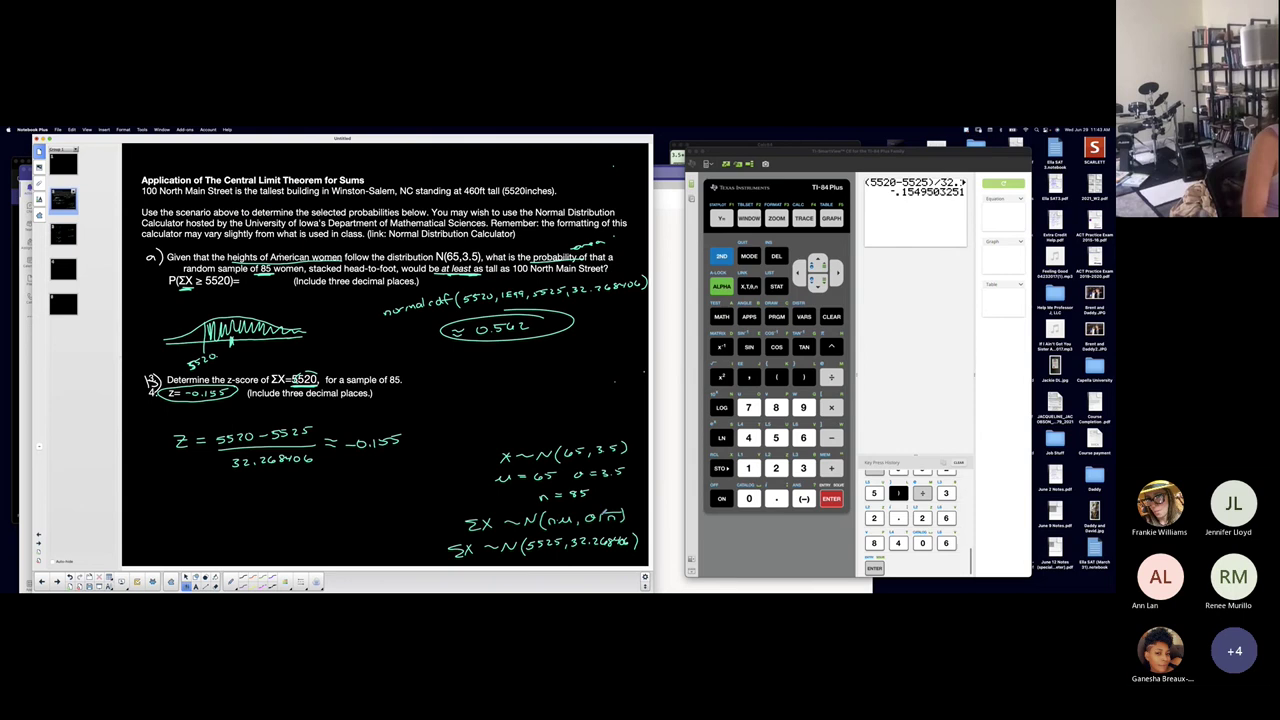
left_click(61, 235)
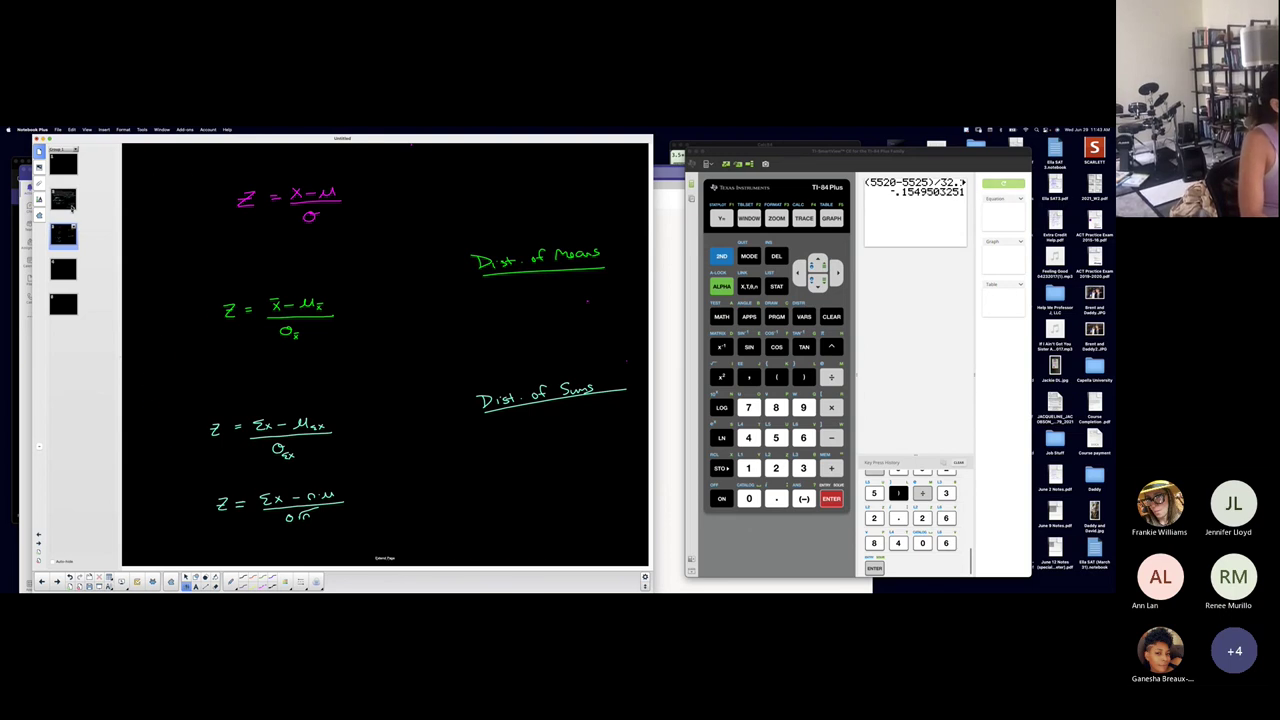
left_click(71, 206)
Switch to the Microsoft Teams meeting and stop the meeting recording
left_click(15, 301)
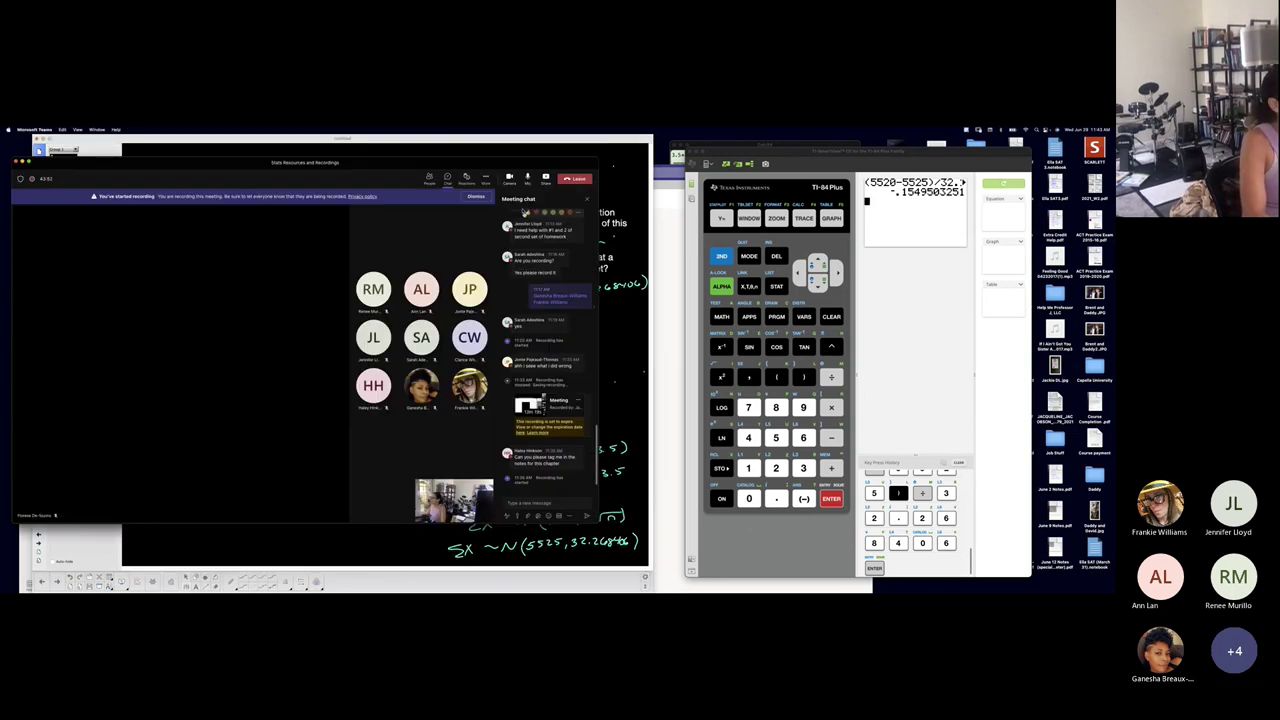
left_click(485, 180)
left_click(518, 337)
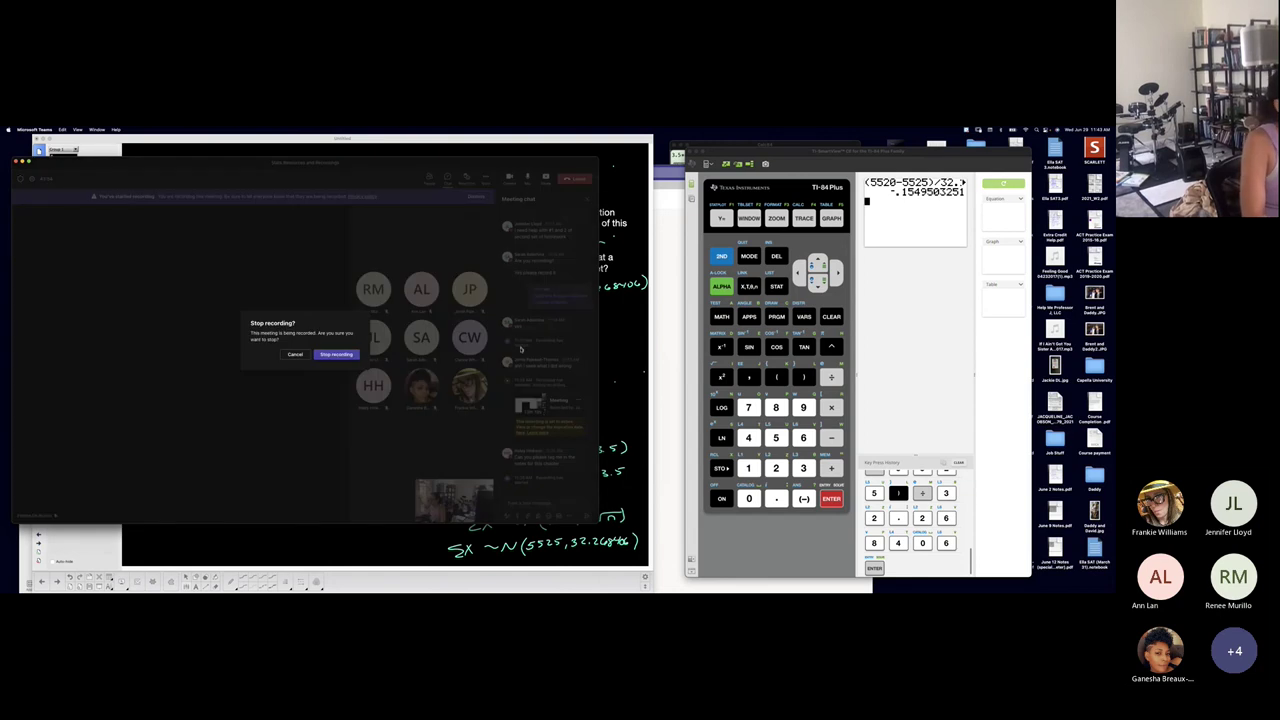